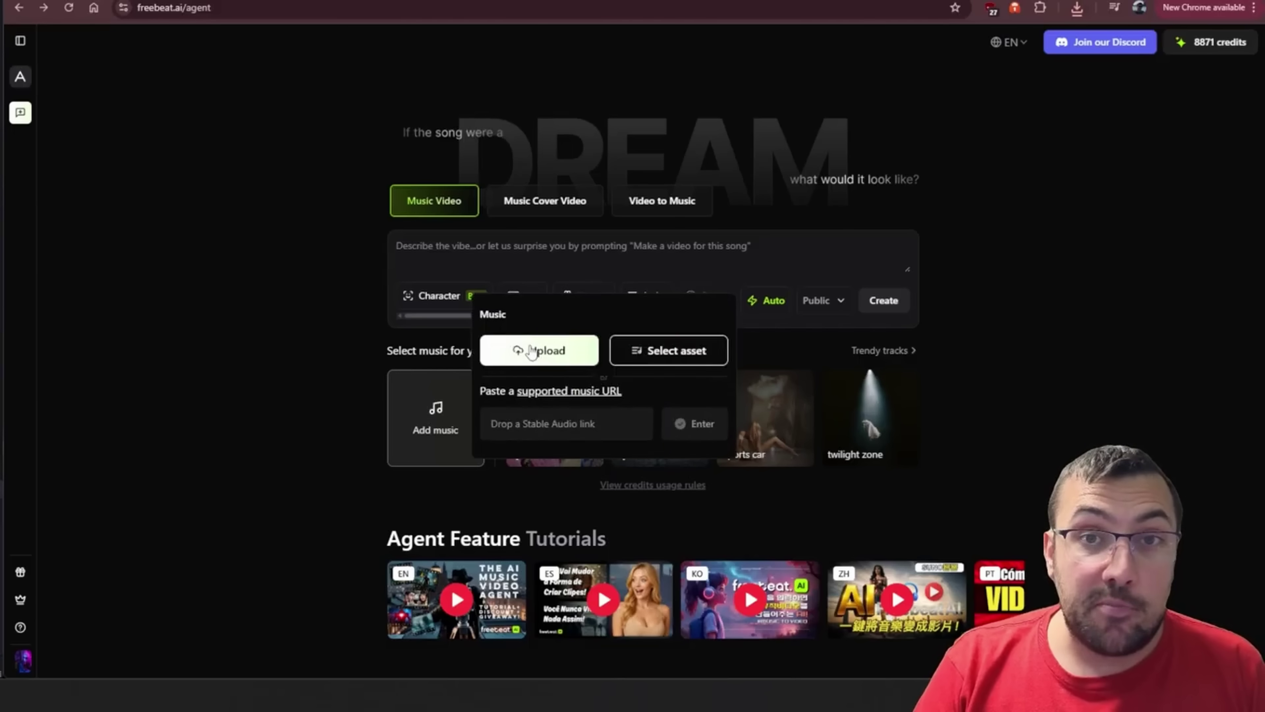
Upload Old McDoodle's Funny Farm.mp3 as the music and trim it to a 15-second clip from 0:06 to 0:21
click(532, 350)
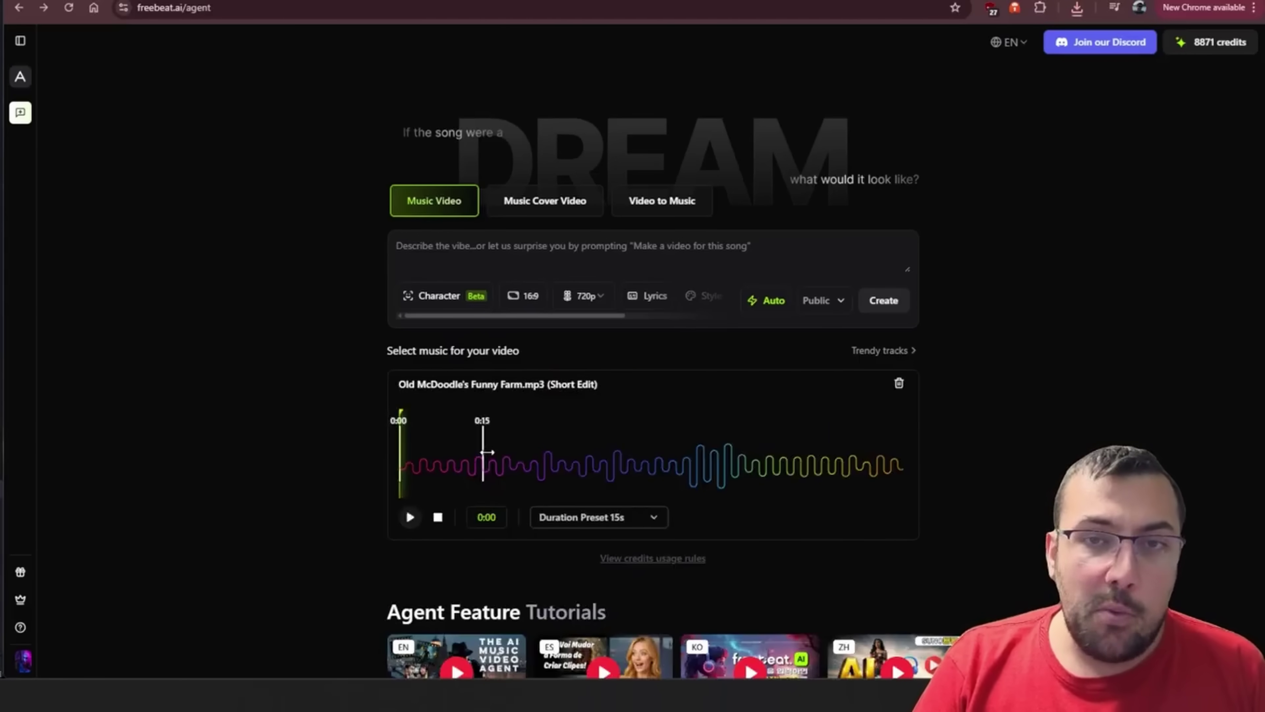
drag(532, 452, 546, 452)
click(606, 517)
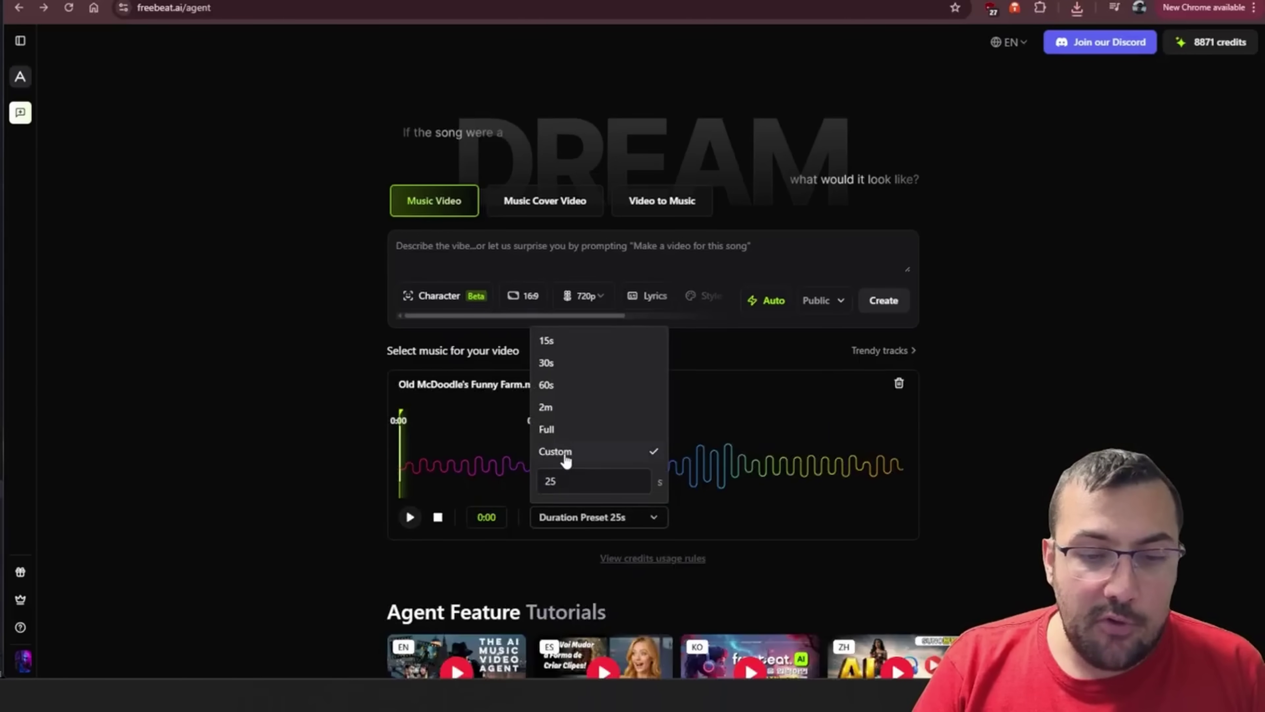
click(574, 407)
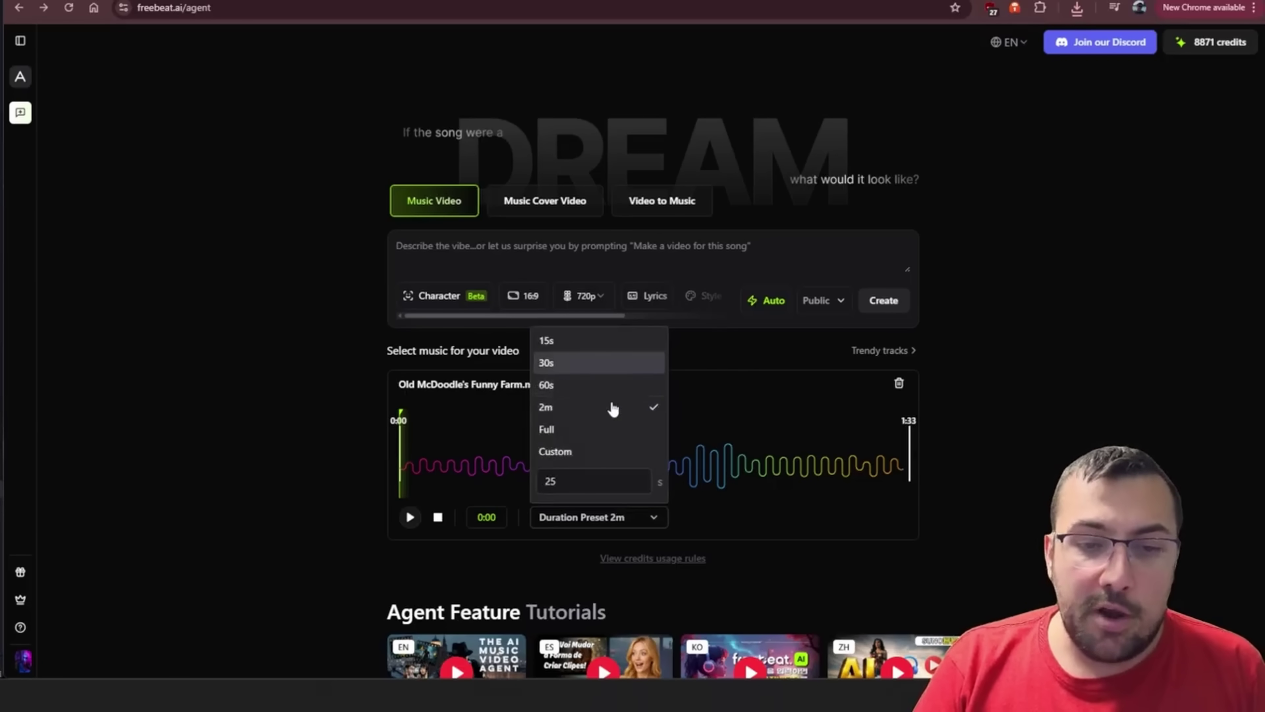
click(573, 361)
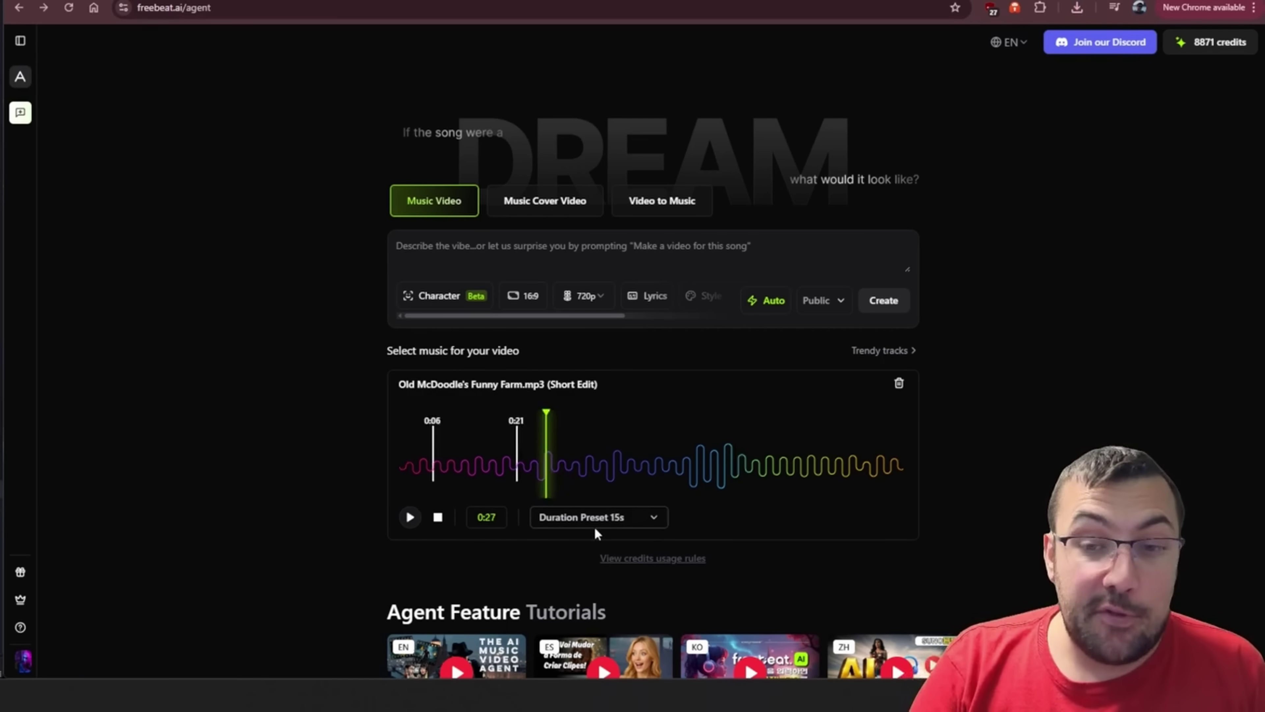
click(593, 517)
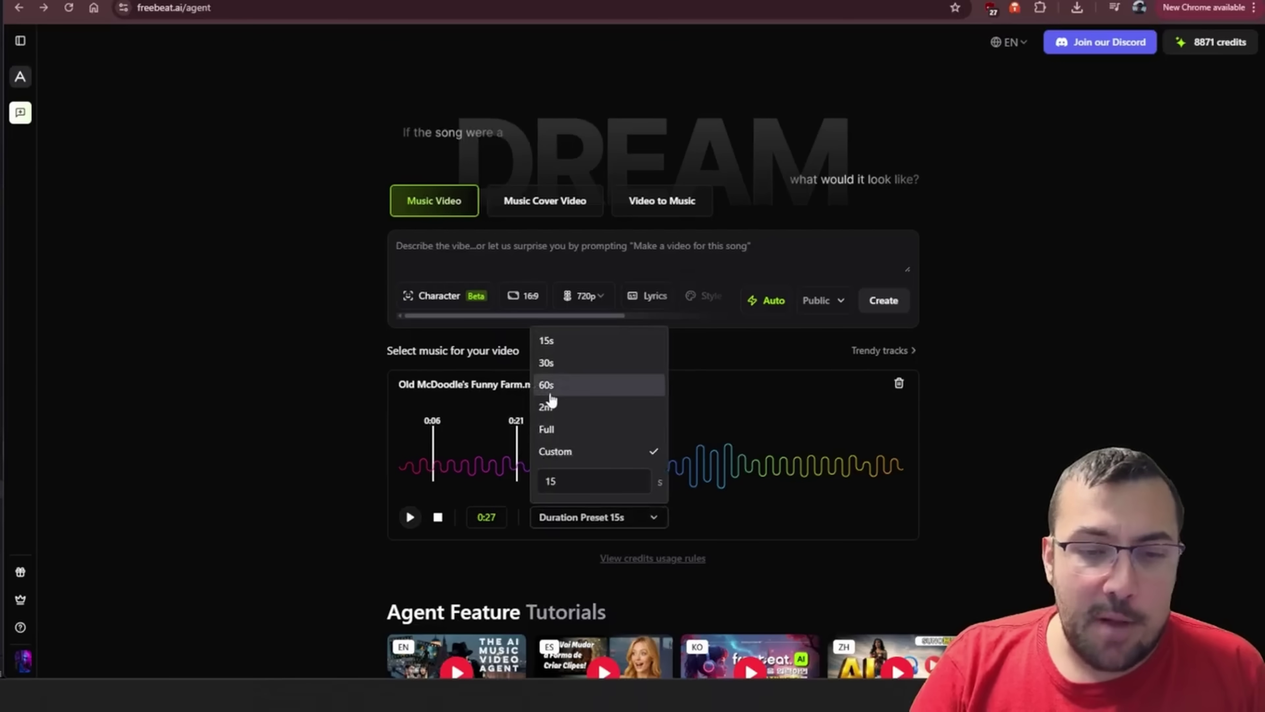
click(333, 400)
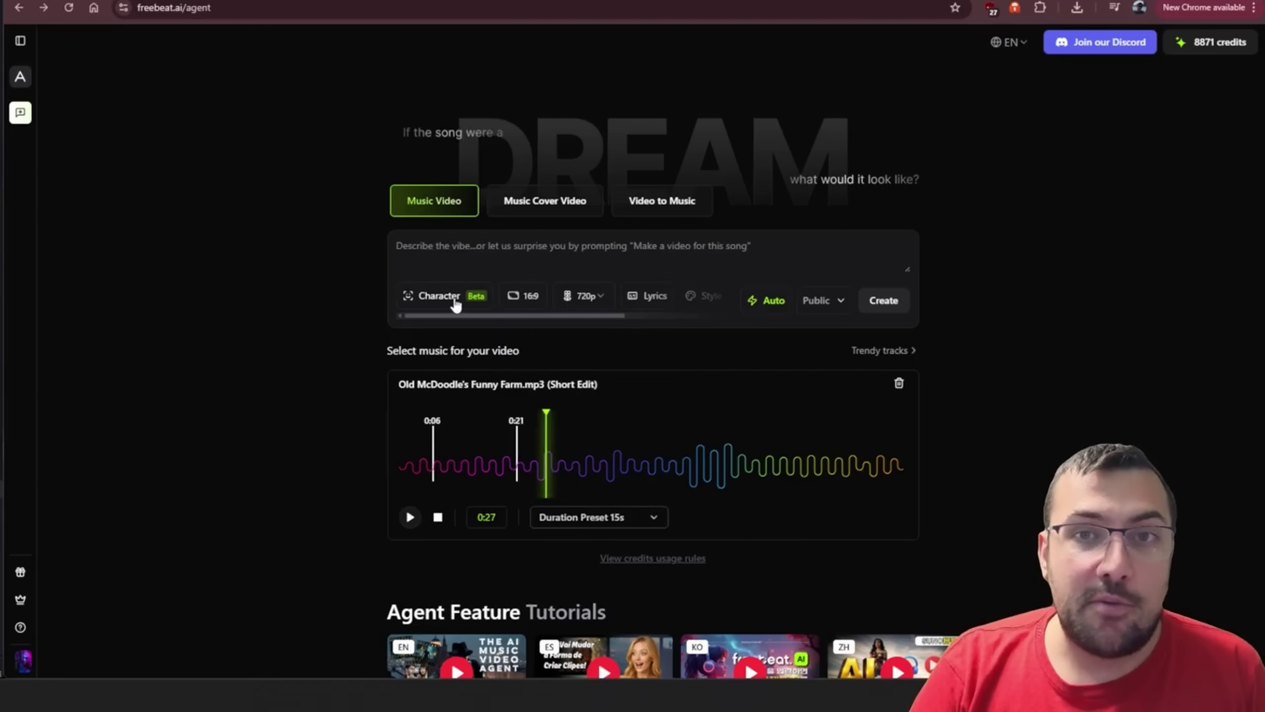
Review the cast character, aspect ratio and resolution options available for the music video
click(439, 297)
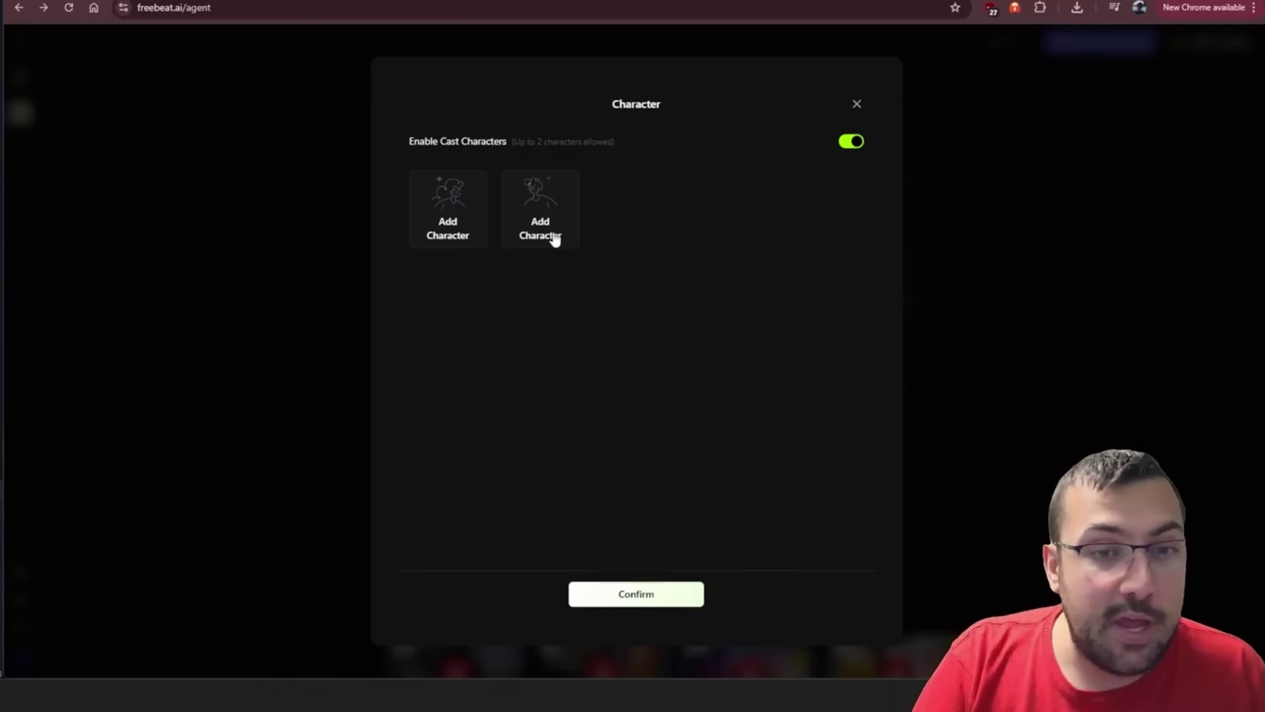
click(854, 107)
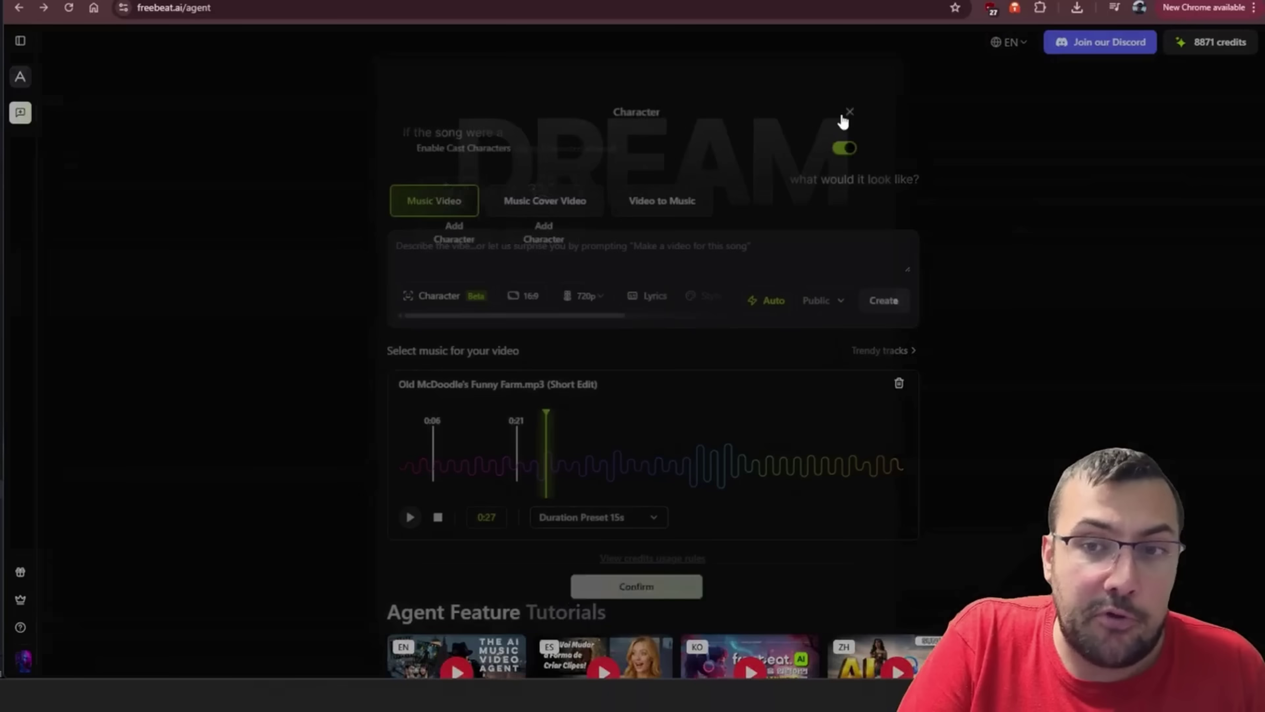
click(527, 297)
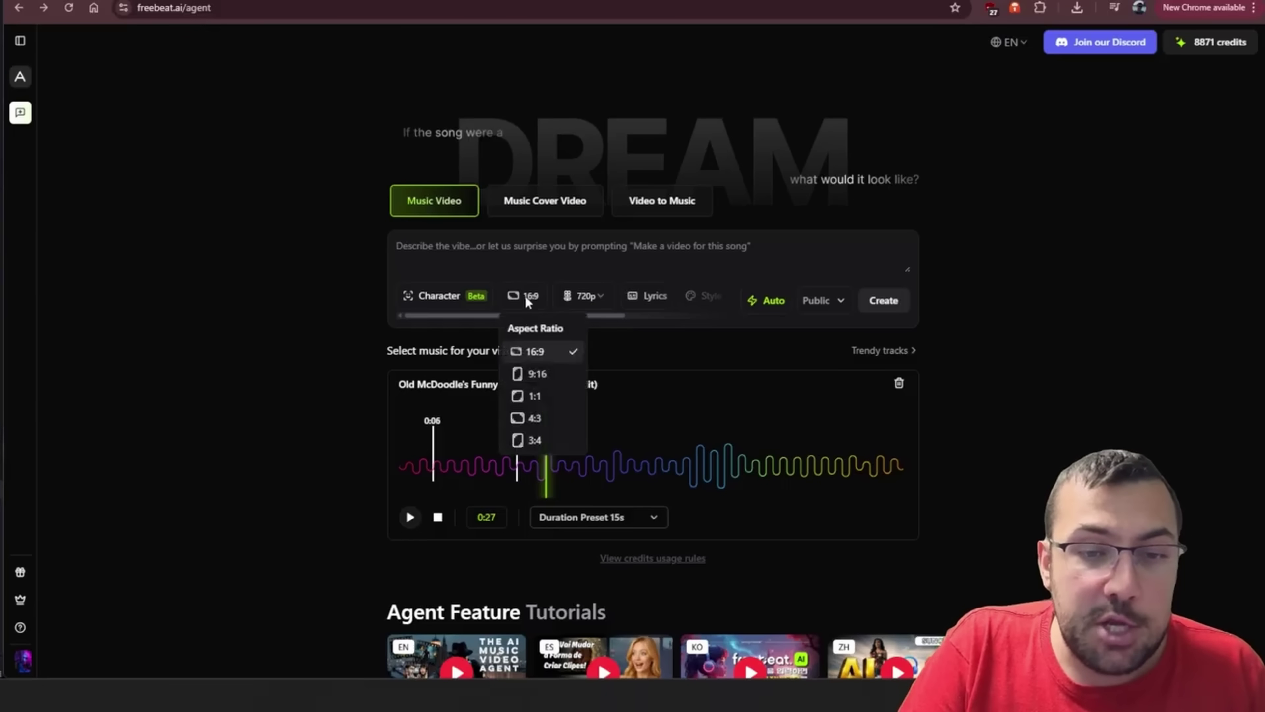
click(599, 299)
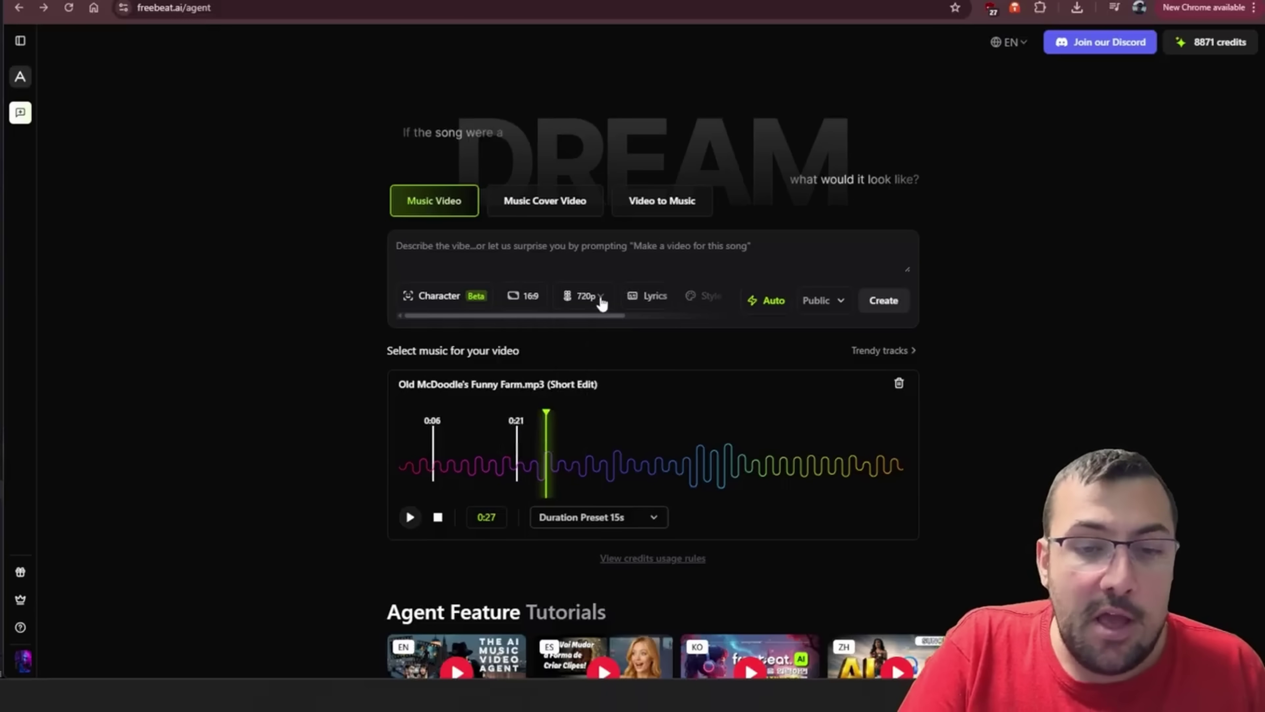
click(600, 298)
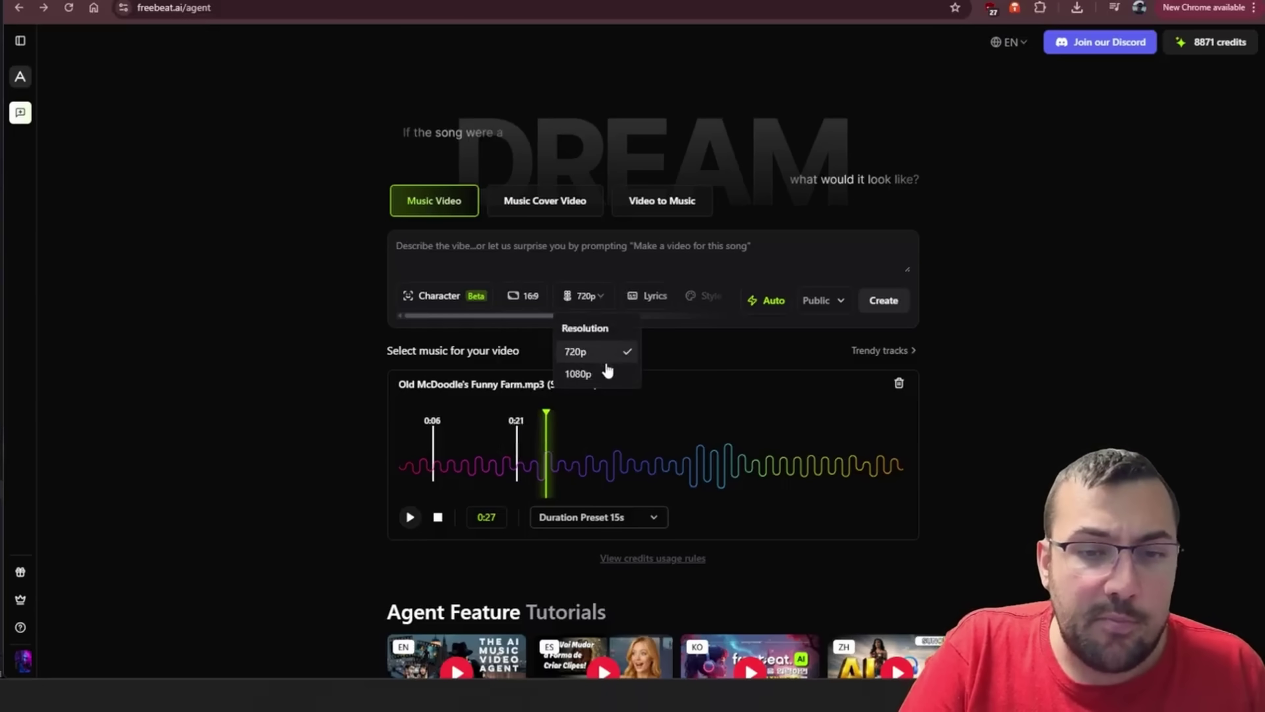
Preview the Beasty and Deep Diver lyrics styles on the playing sample video, and choose the Karaoke preset
click(655, 315)
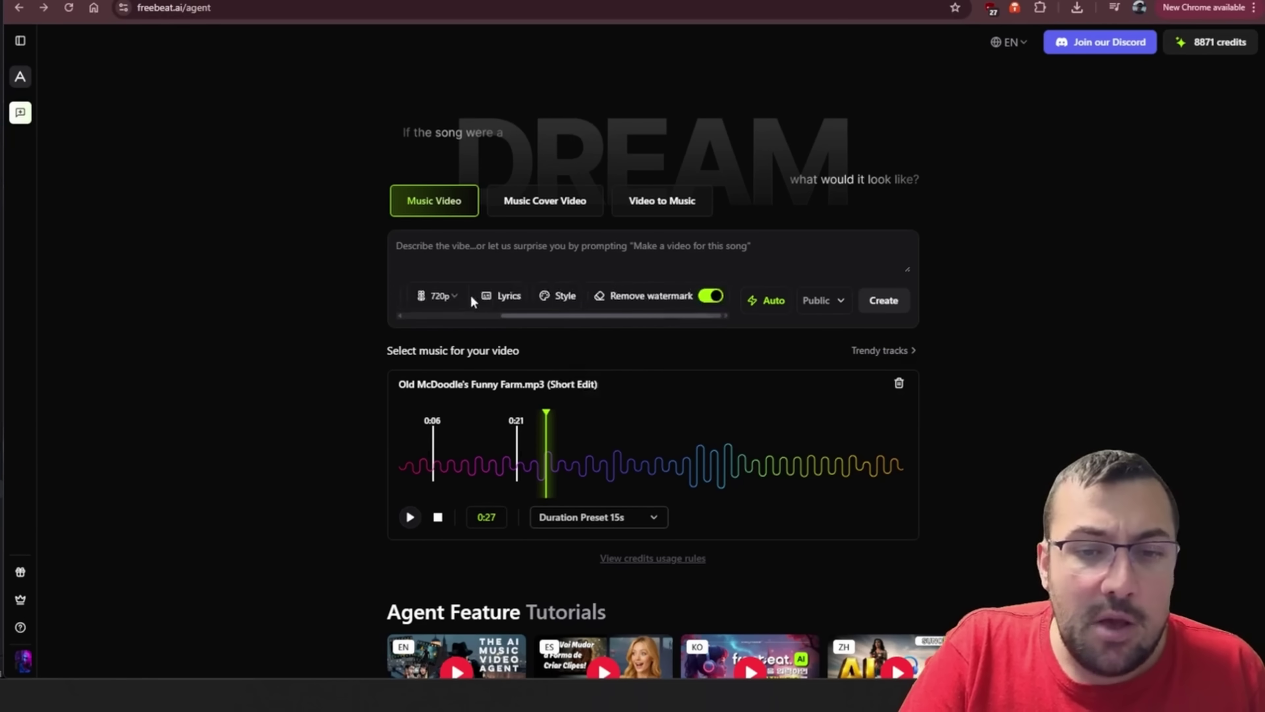
click(505, 299)
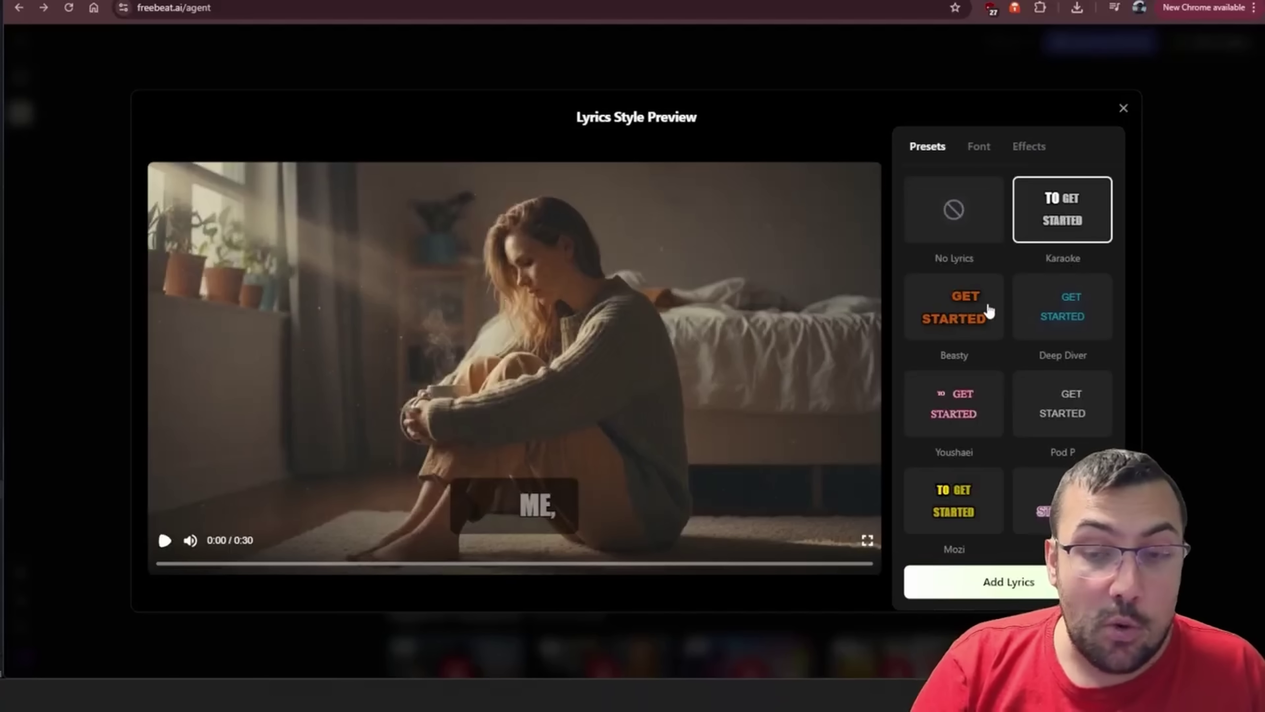
click(987, 312)
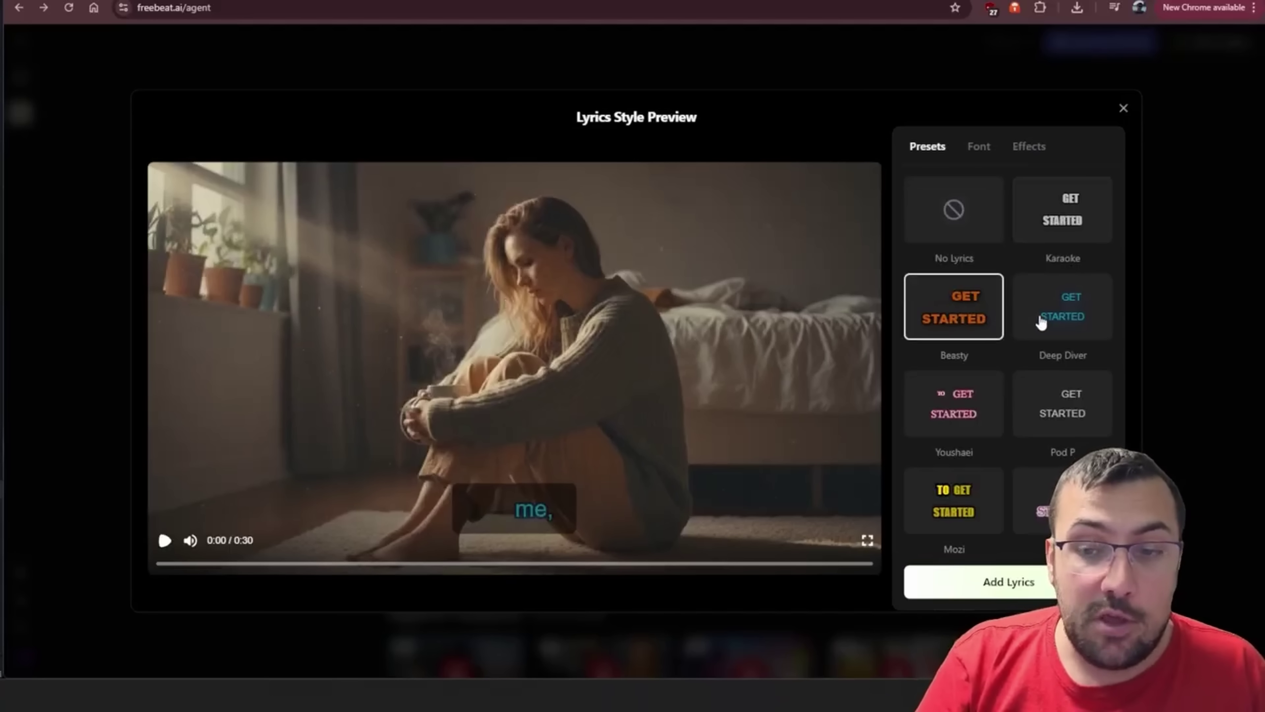
click(168, 542)
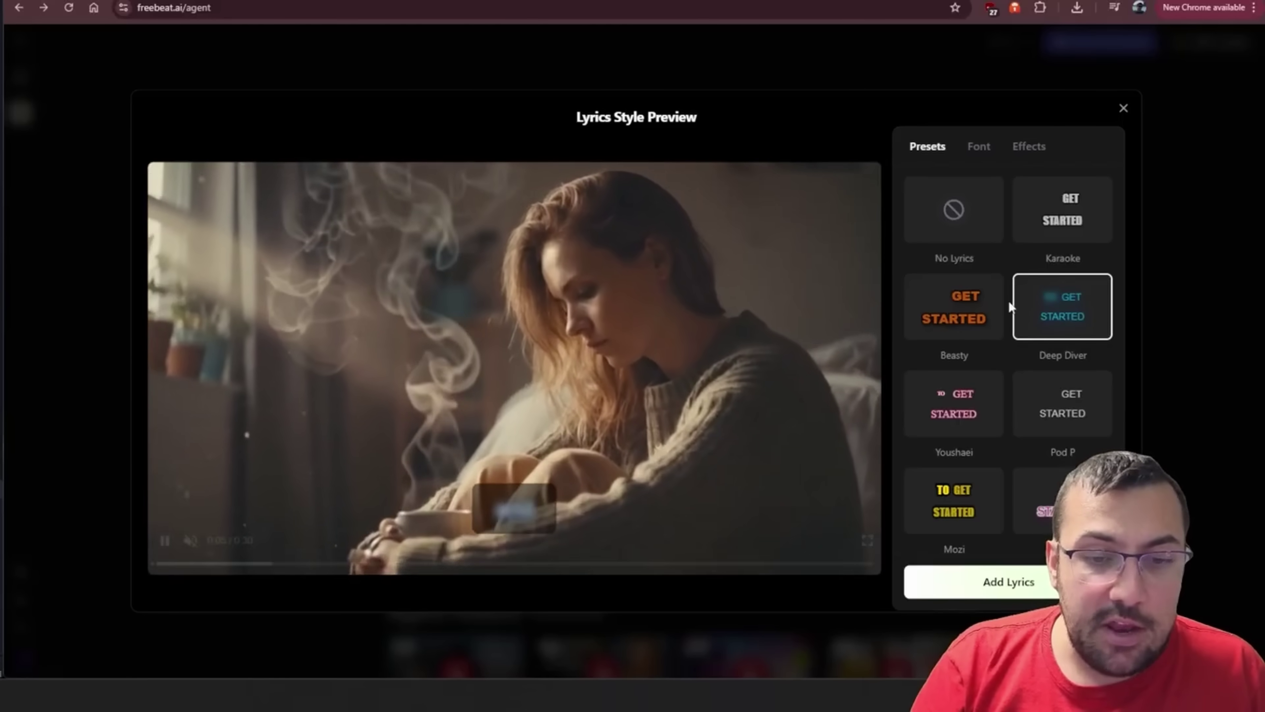
click(1033, 218)
Review the lyrics font settings, set the lyrics animation type to Scale, and add the lyrics to the video
click(982, 147)
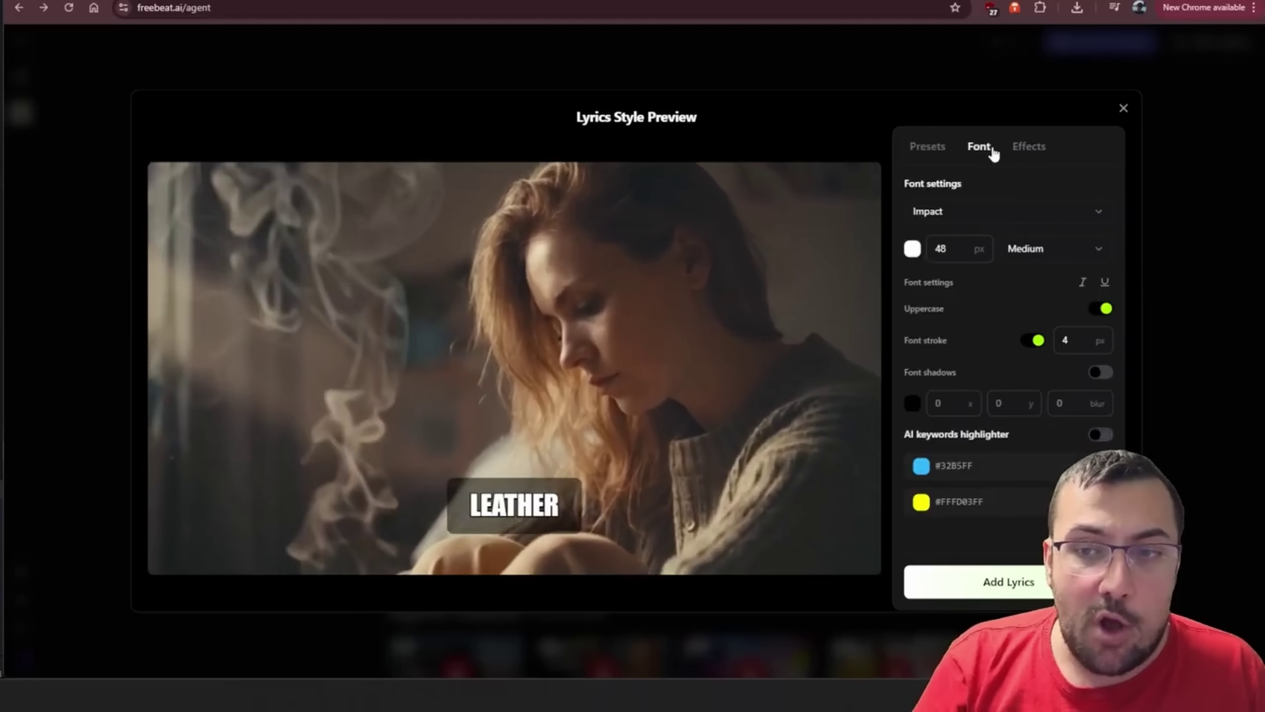
click(1026, 147)
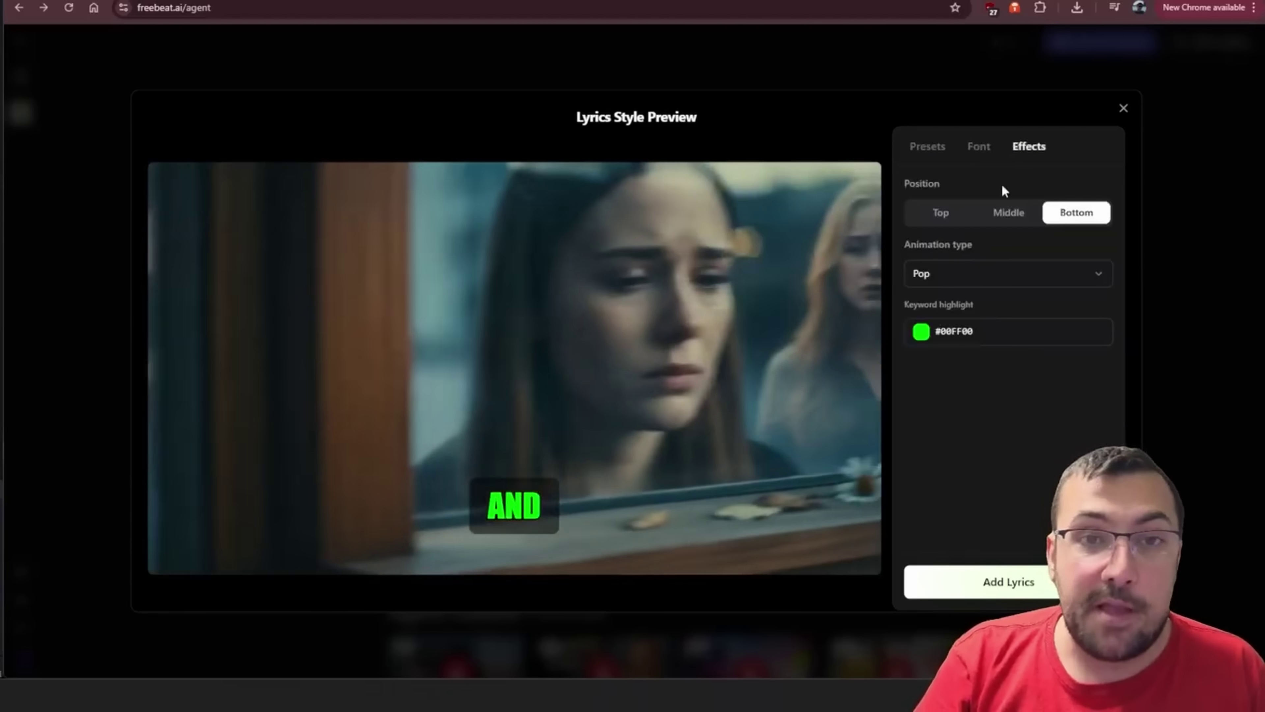
click(975, 270)
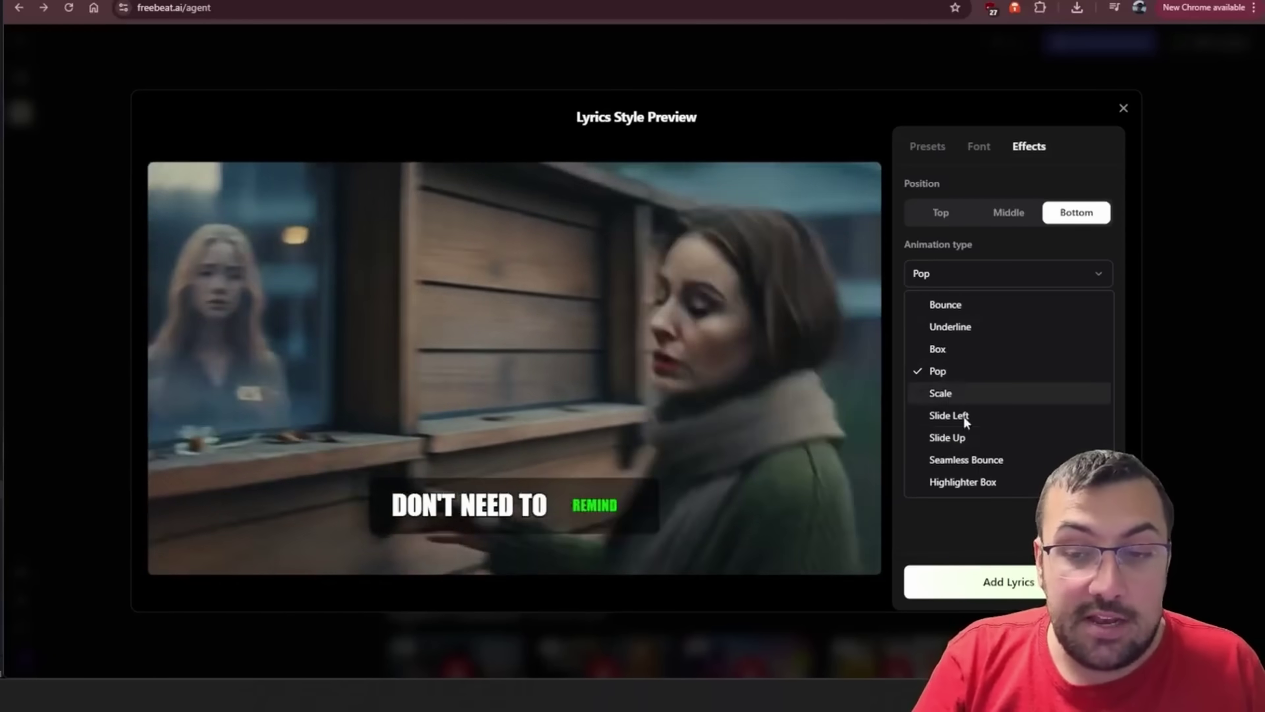
click(943, 393)
click(976, 581)
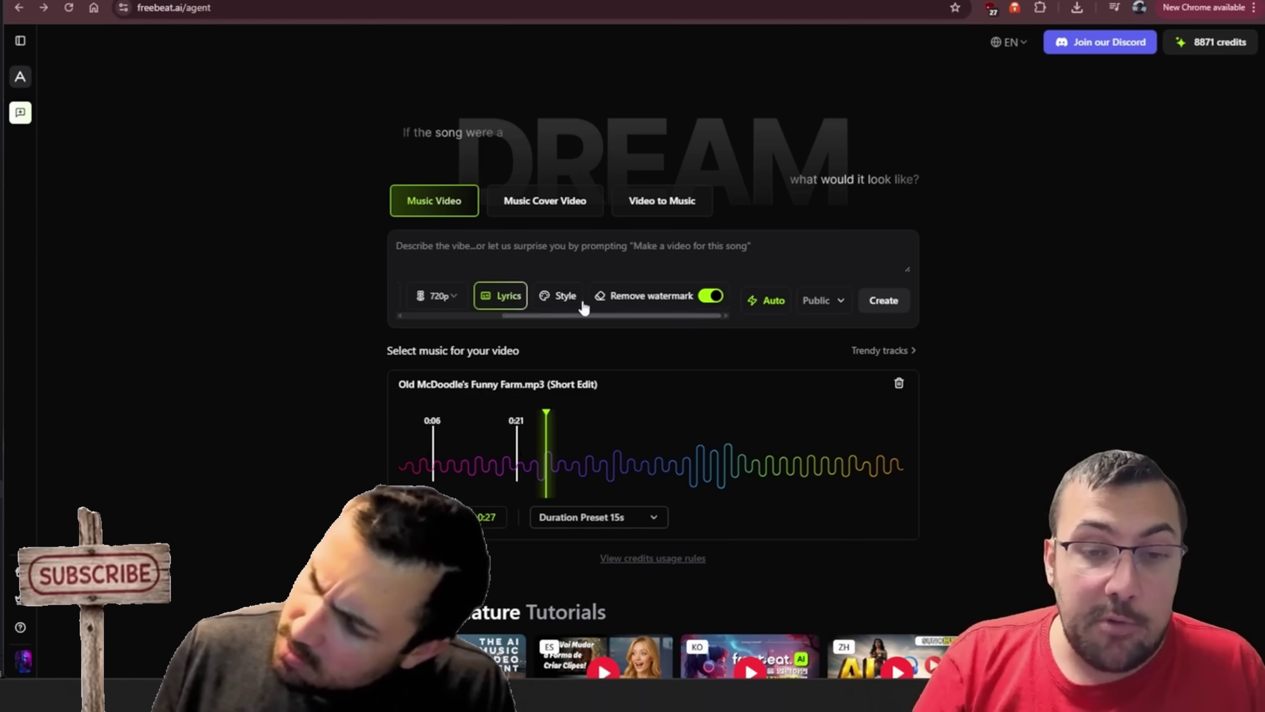
Look at the option to write a custom video style, and set the style to the Anime preset instead
click(560, 295)
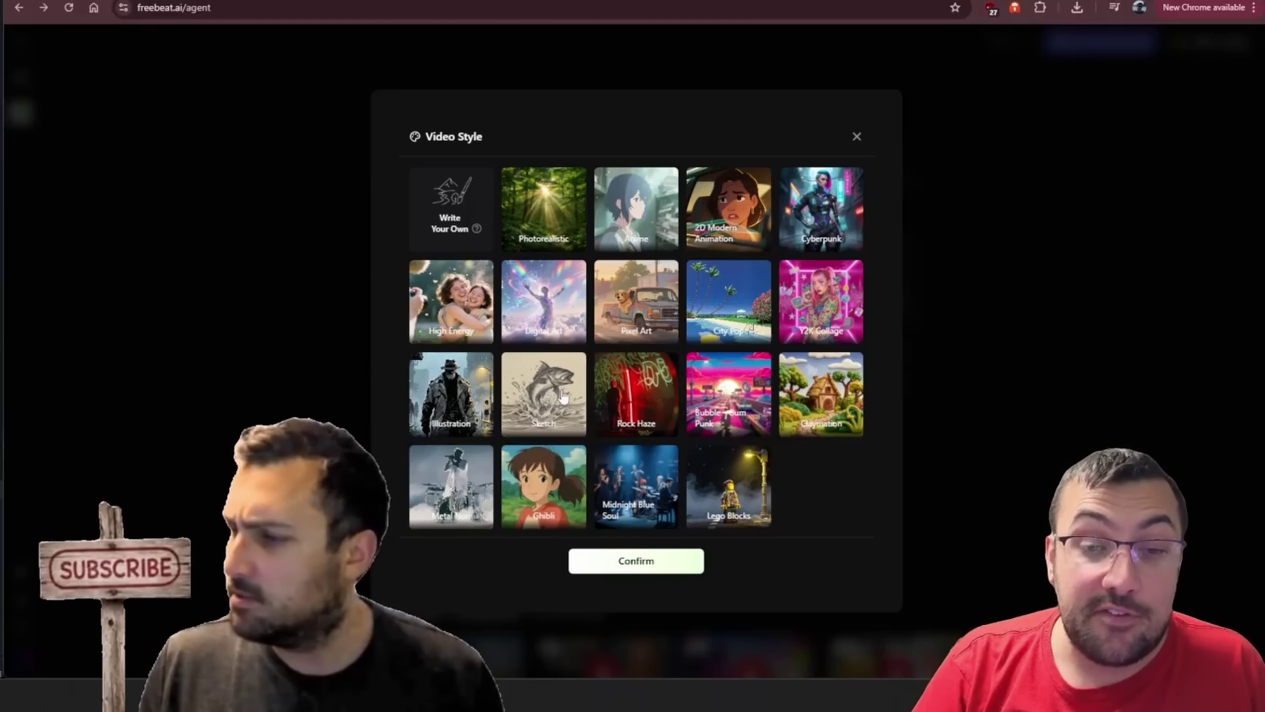
click(454, 214)
click(672, 325)
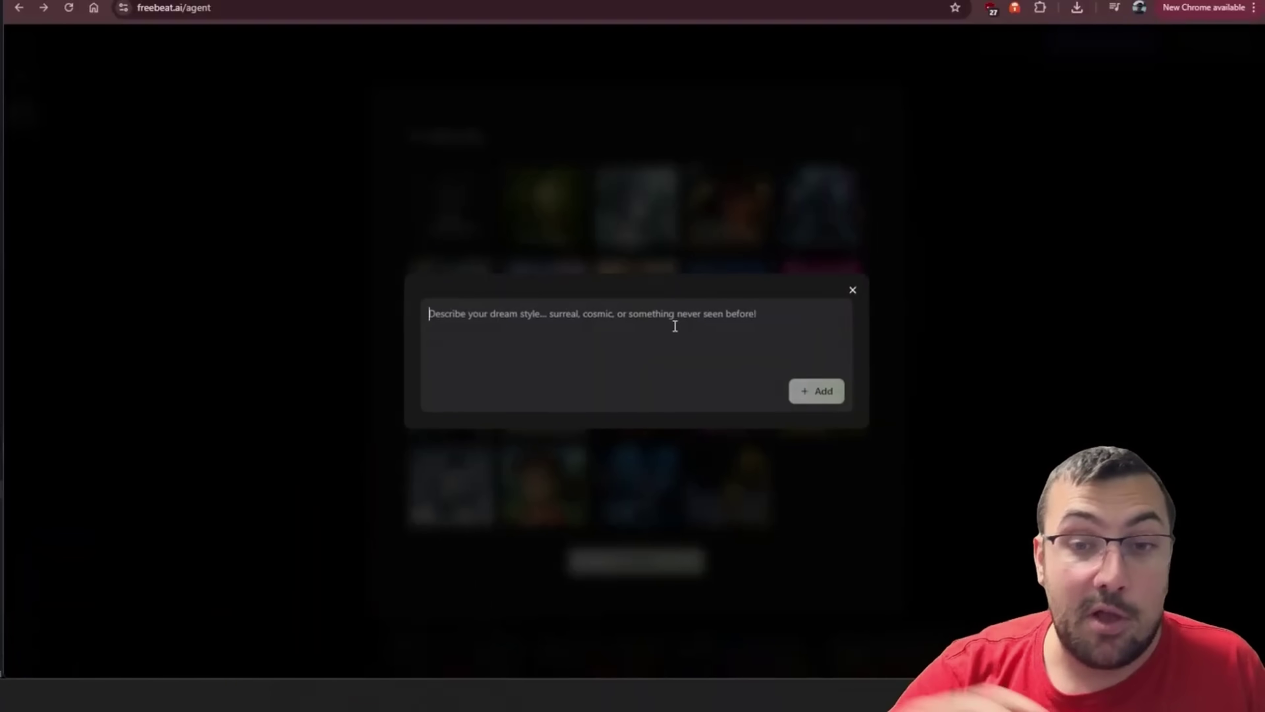
click(853, 291)
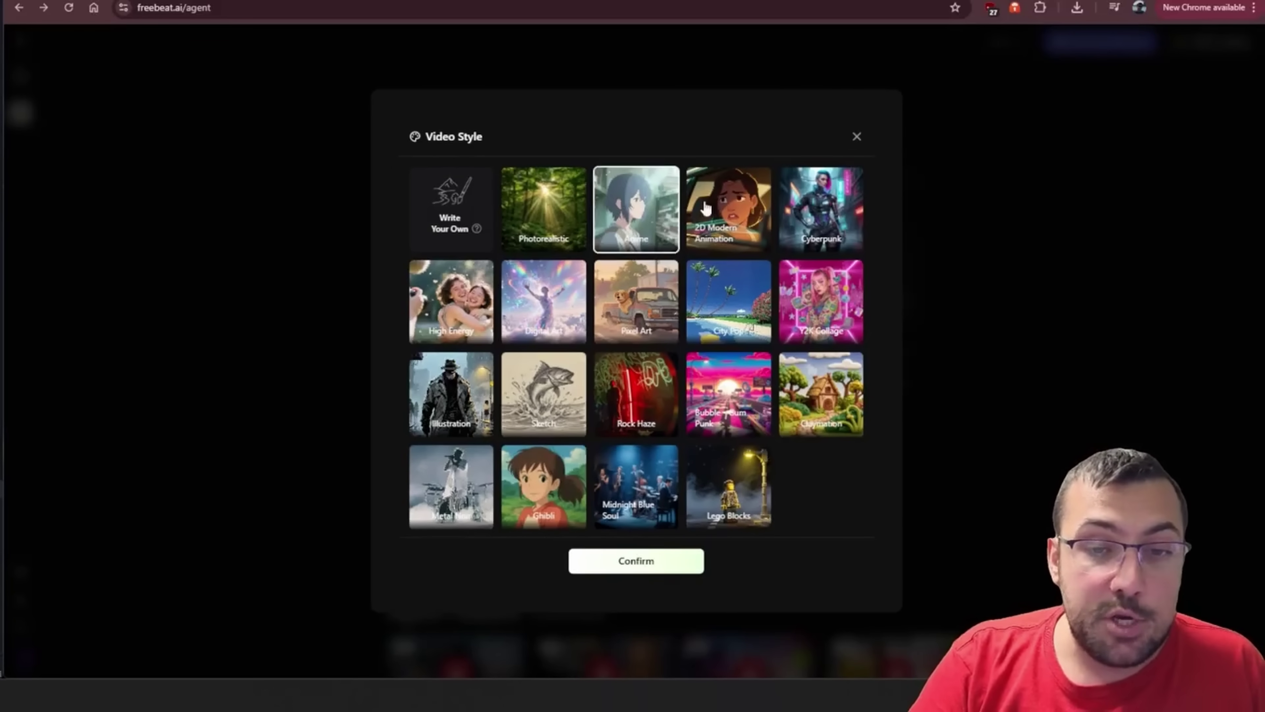
click(641, 564)
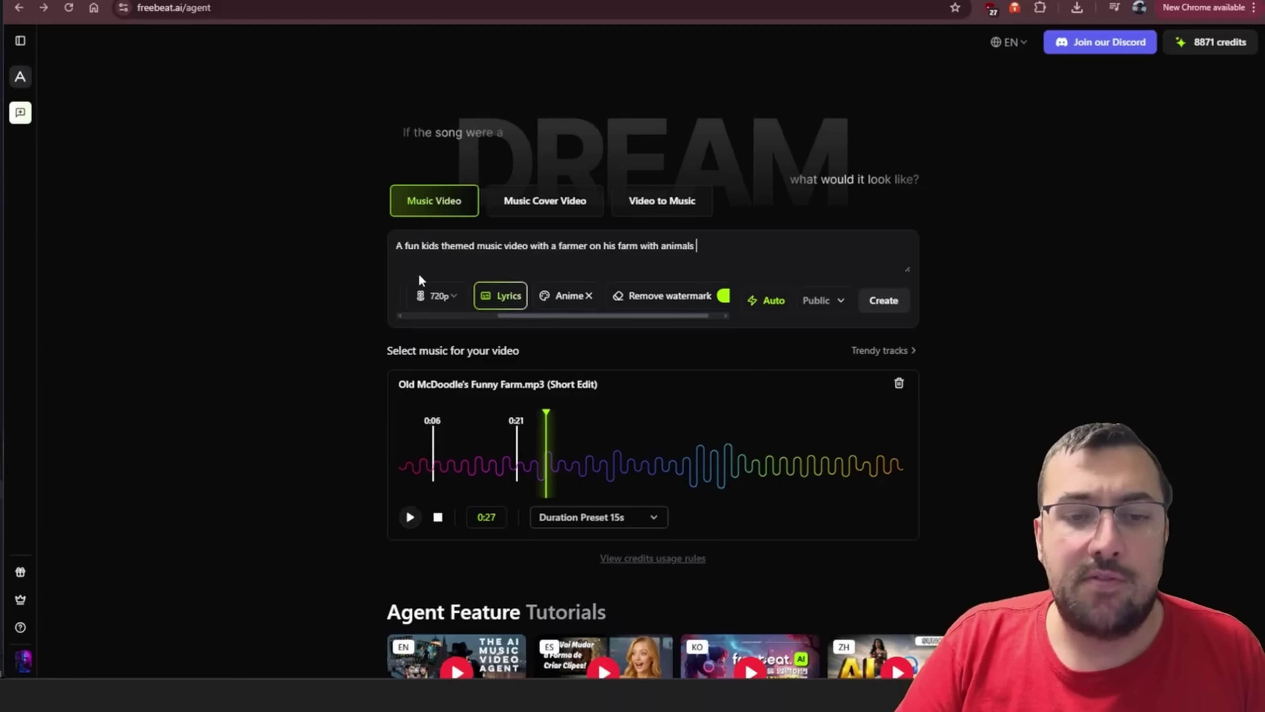
Start generating the music video from the farmer prompt and accept locking its resolution and aspect ratio
click(888, 302)
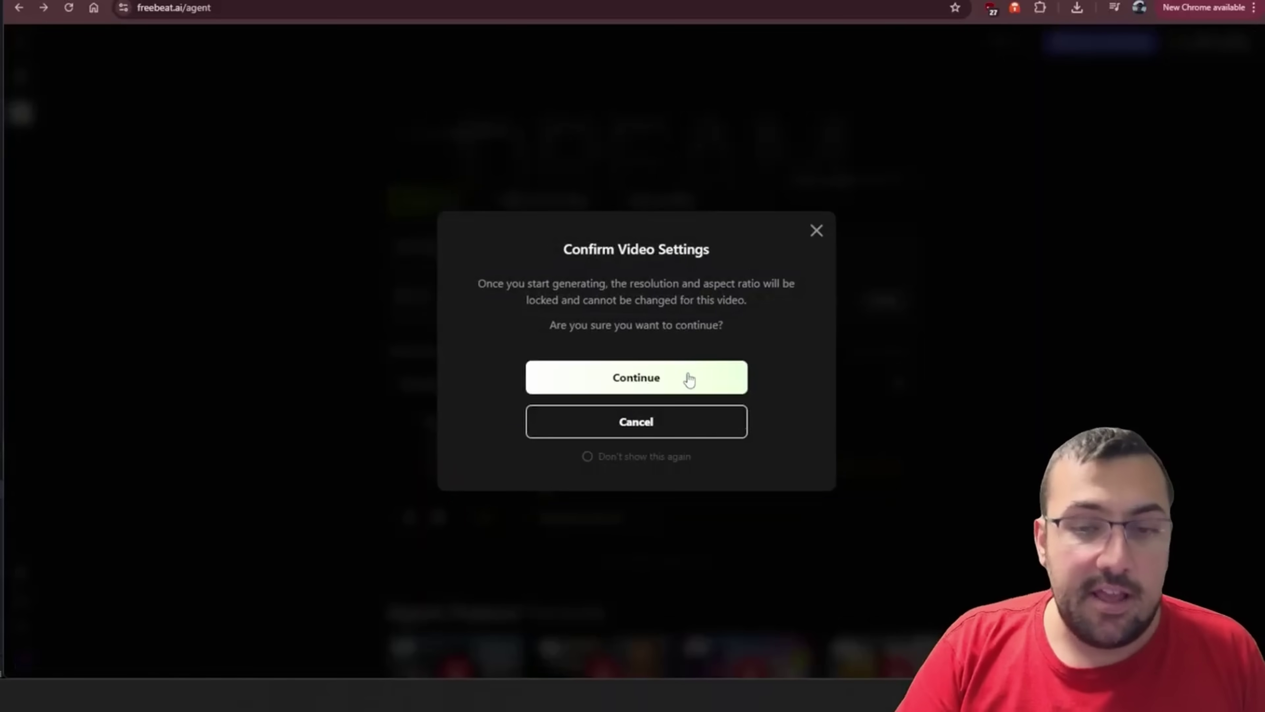
click(627, 382)
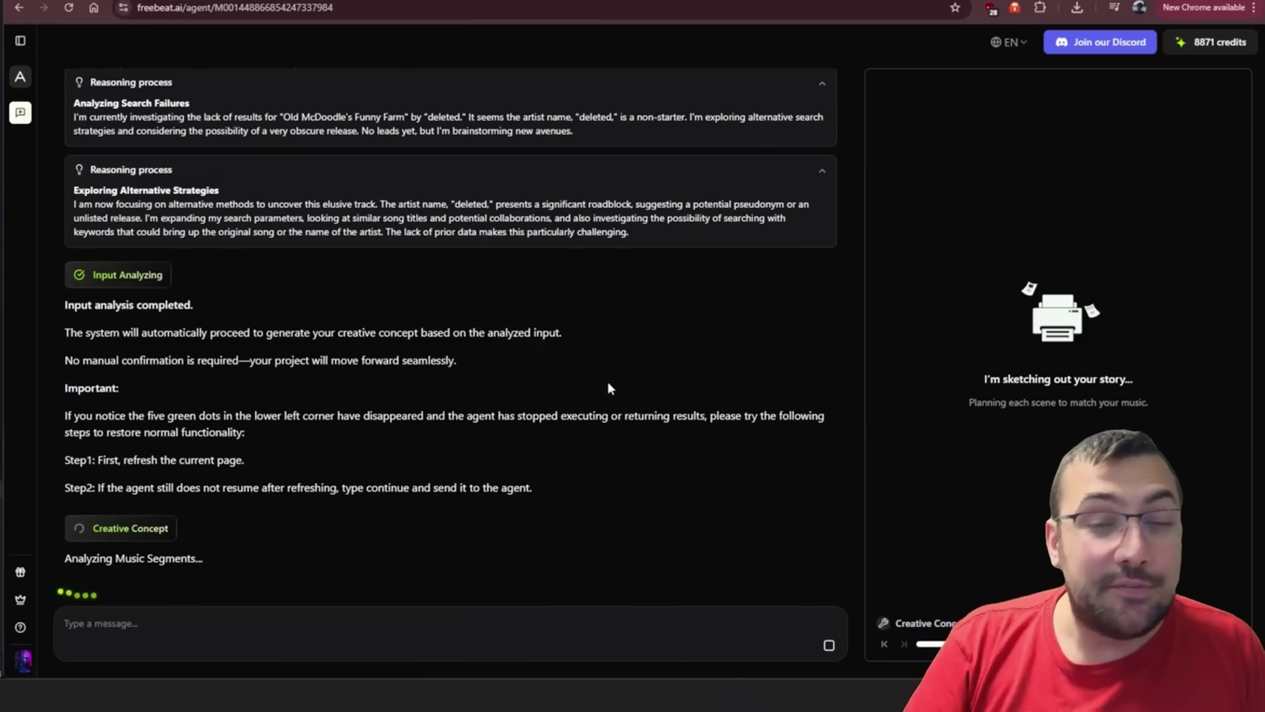
Review the submitted prompt at the start of the agent chat and open the finished video's download options
scroll(608, 383, up, 8)
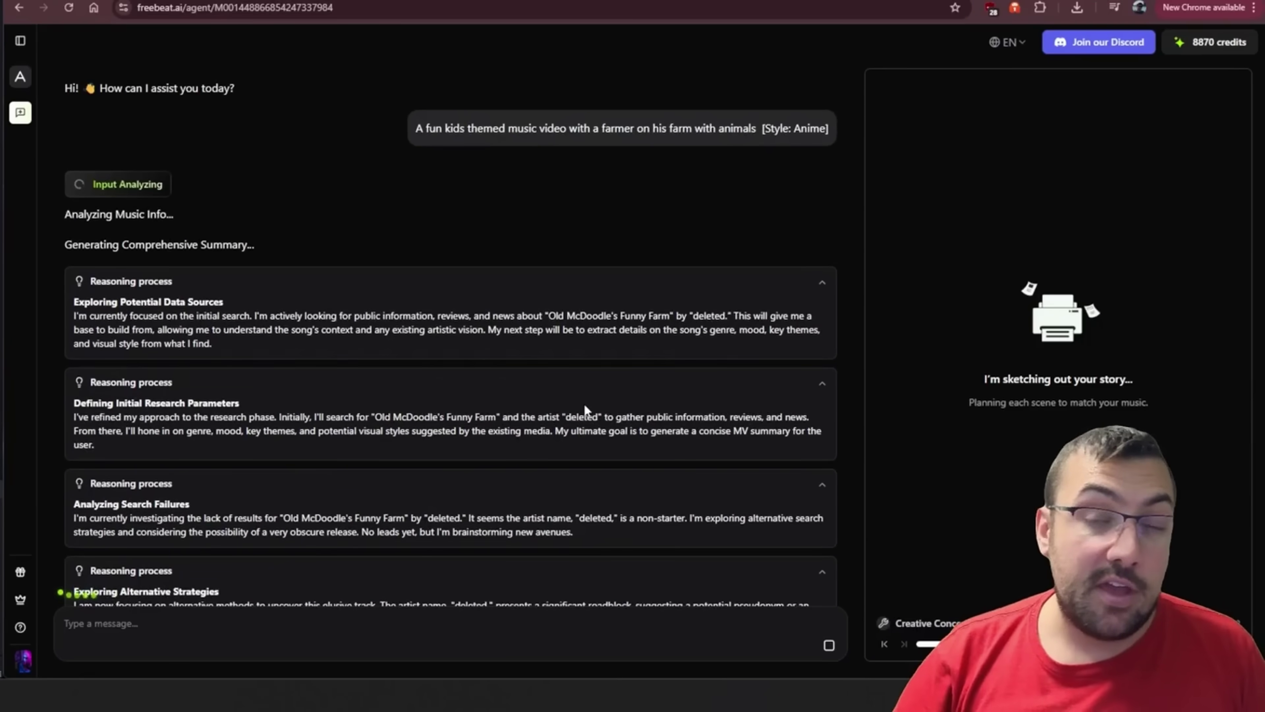
drag(414, 126, 759, 149)
click(383, 230)
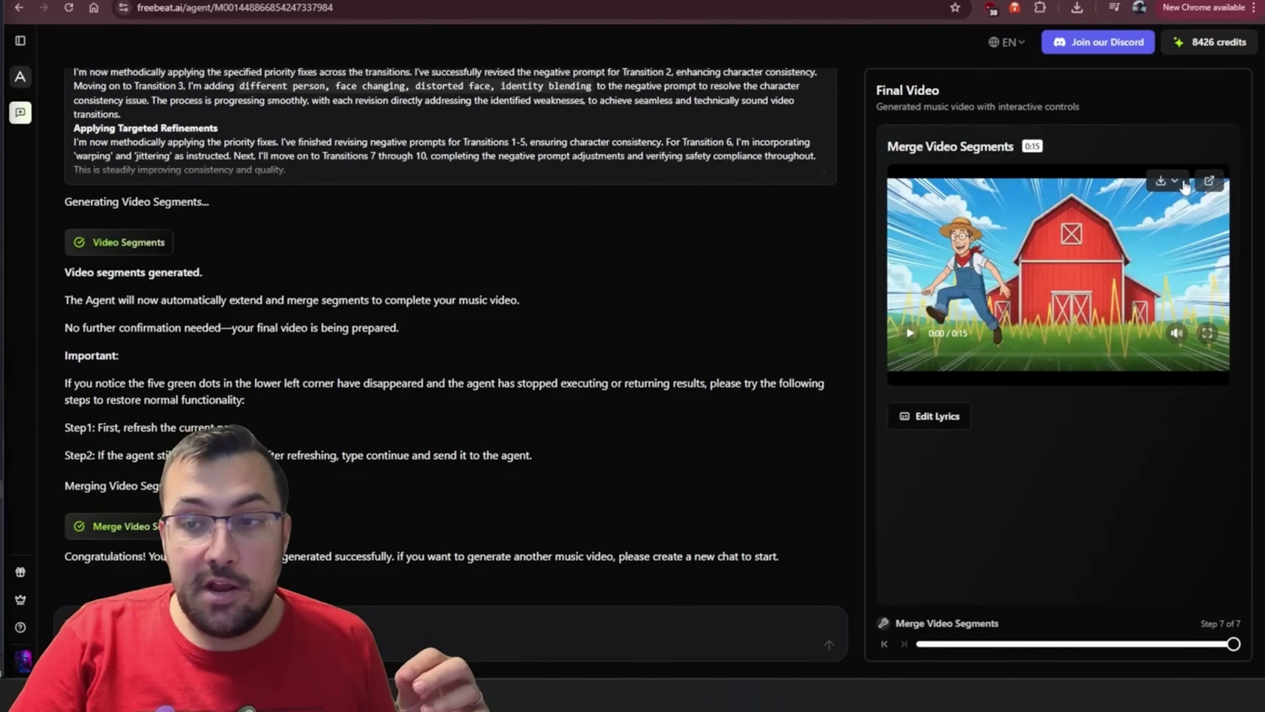
click(1174, 182)
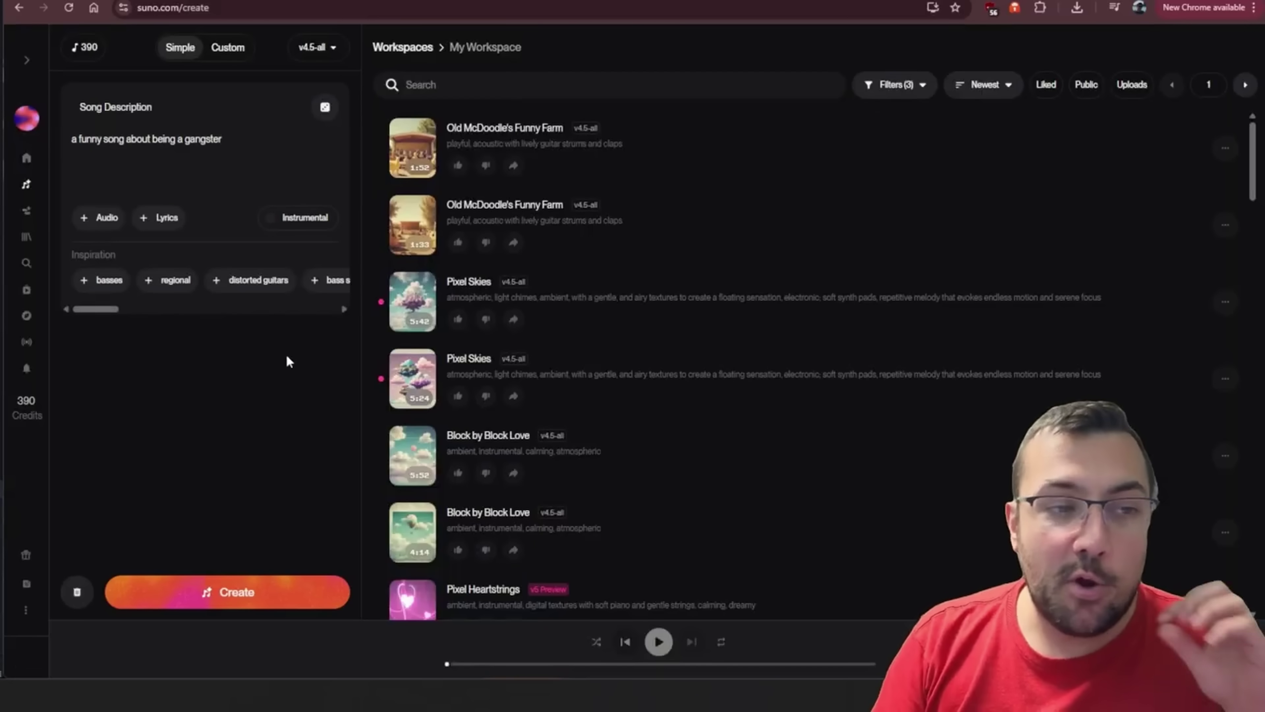
Generate a new Suno song from the description "a funny song about being a gangster"
click(296, 592)
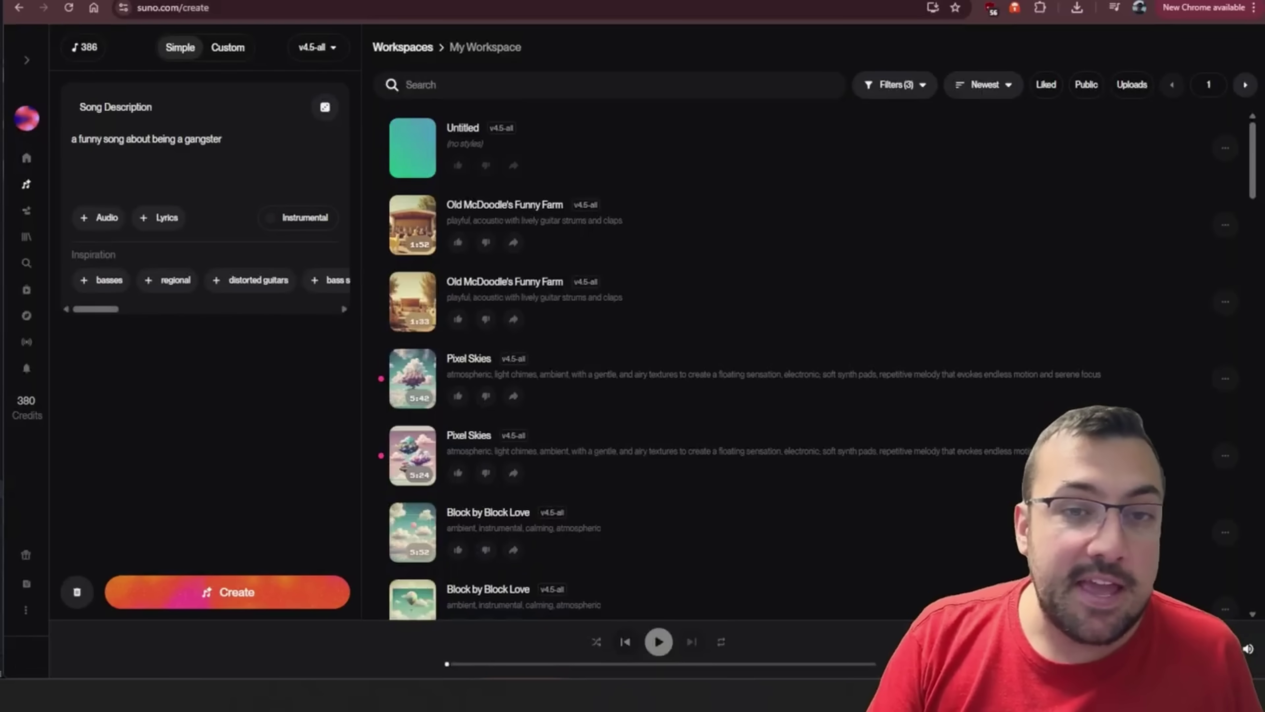
Switch to freebeat and upload Gangster in My Mind.mp3 as the music for a new music video
click(573, 1)
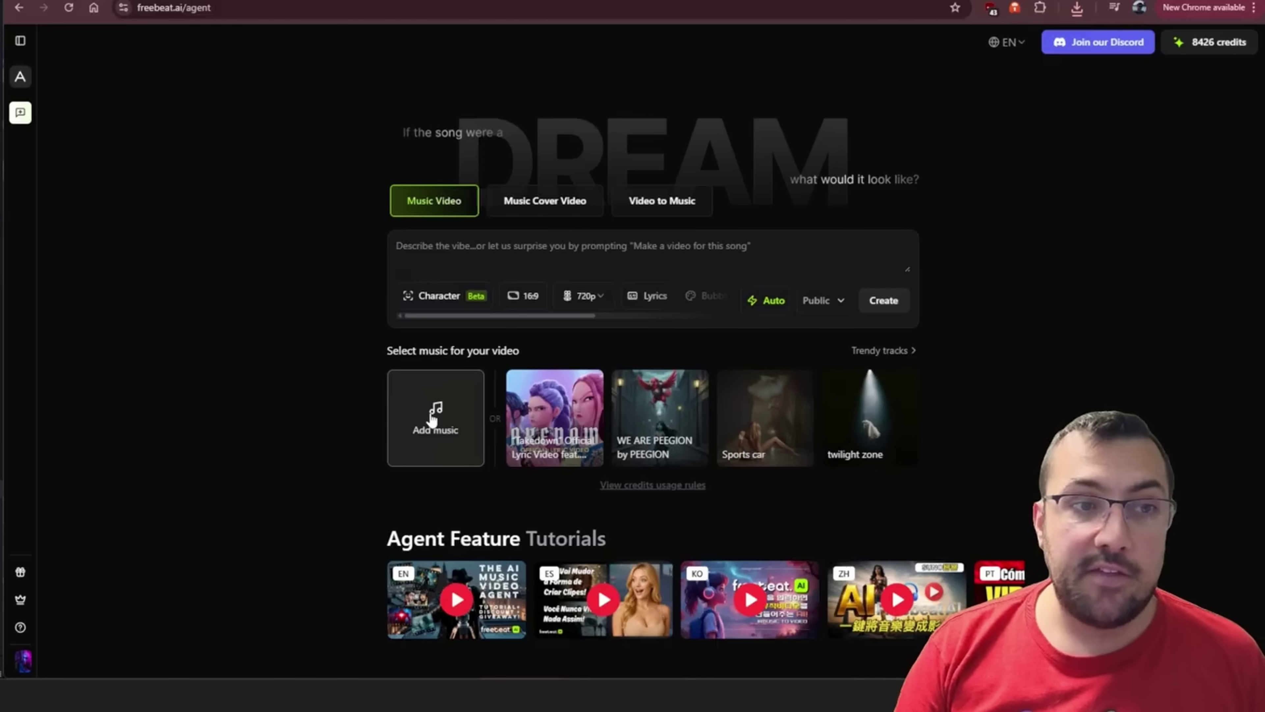
click(432, 420)
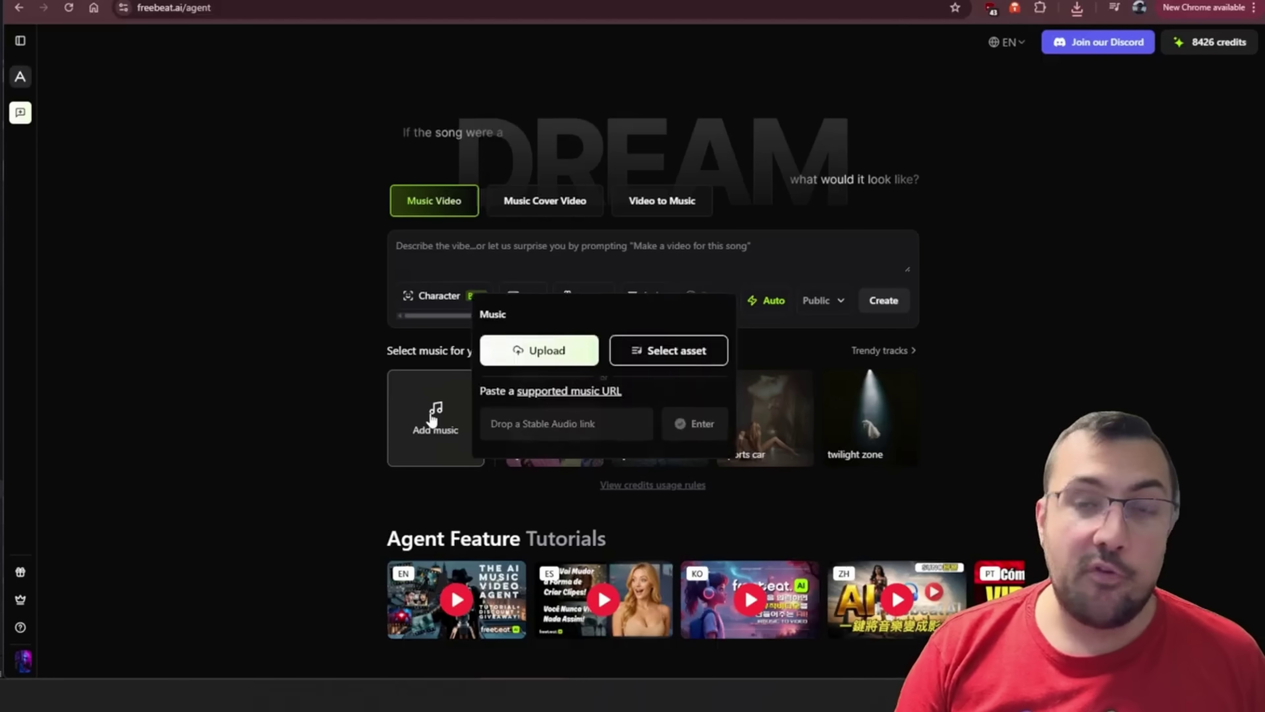
click(545, 356)
key(Return)
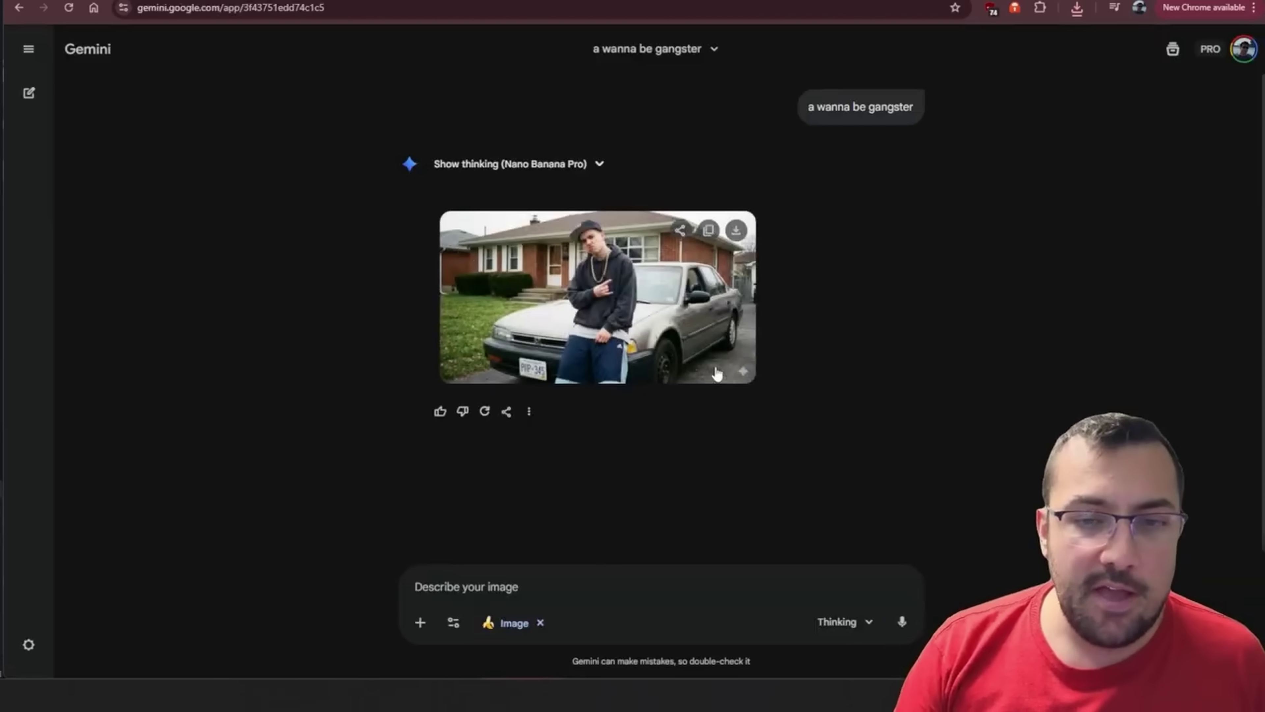
Download the generated "a wanna be gangster" image from Gemini
click(736, 229)
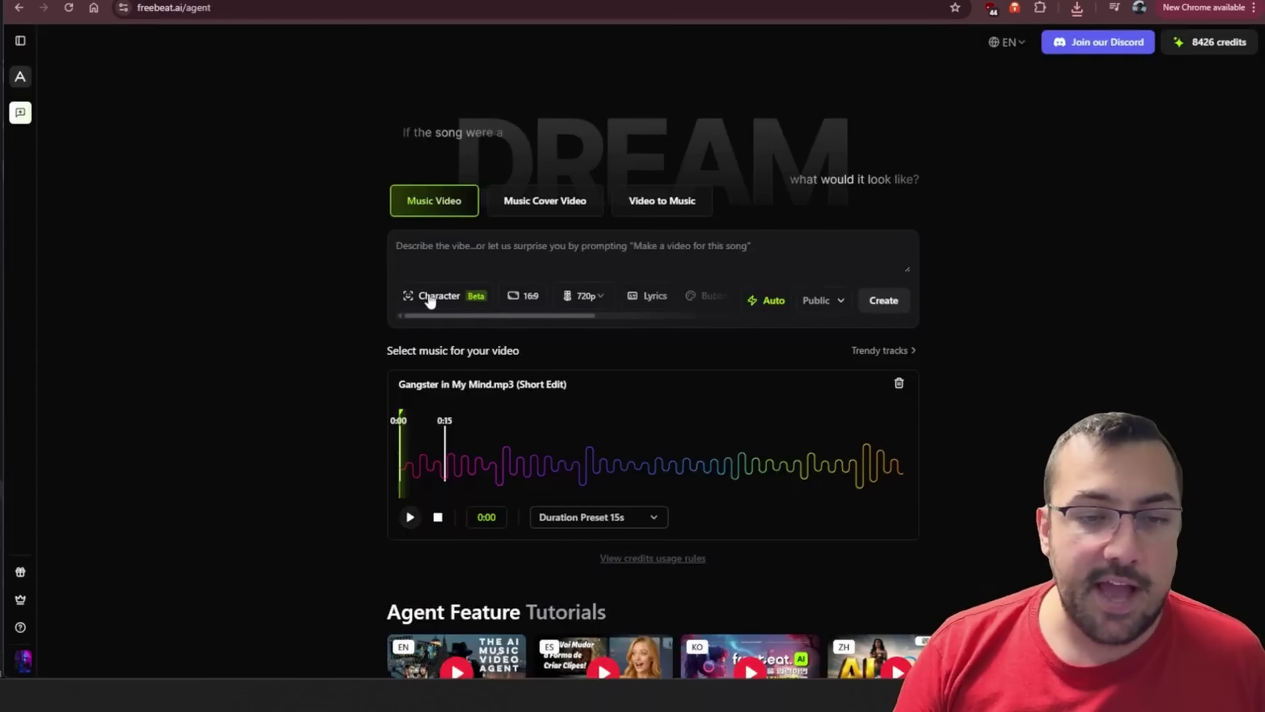
Add the downloaded wanna be gangster image as the first custom cast character for the music video
click(487, 299)
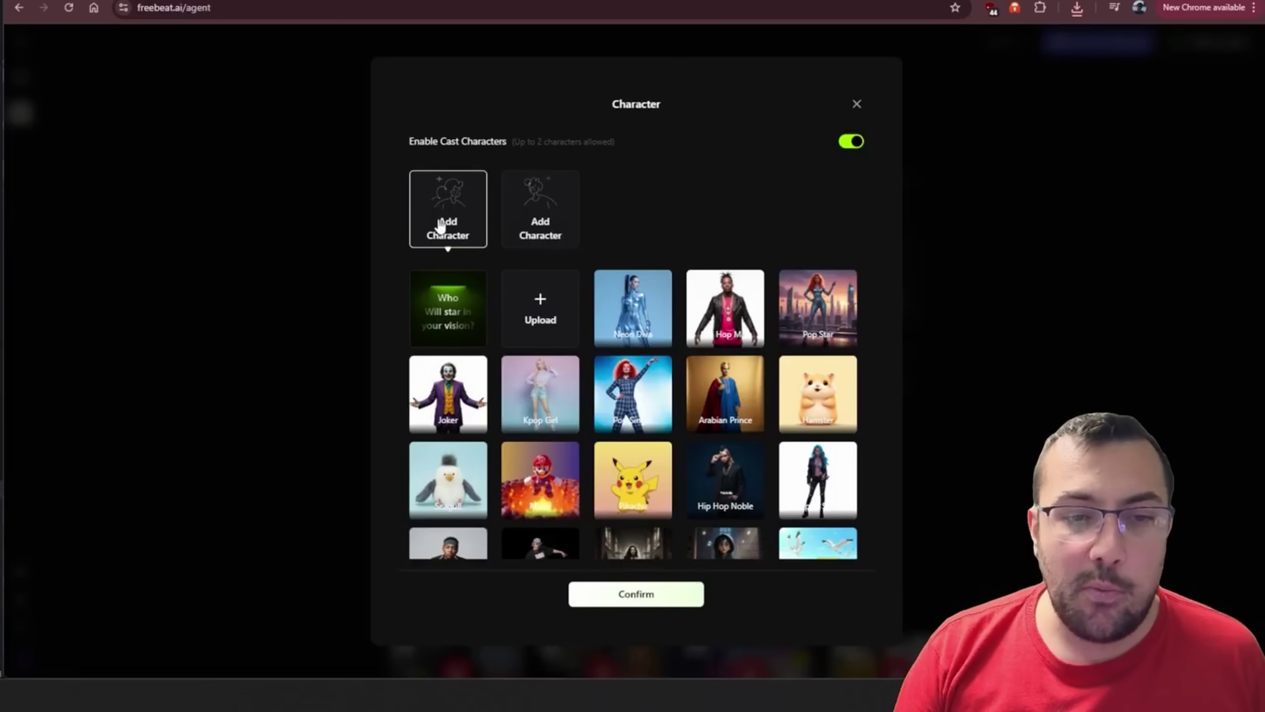
scroll(554, 341, down, 5)
scroll(493, 306, up, 5)
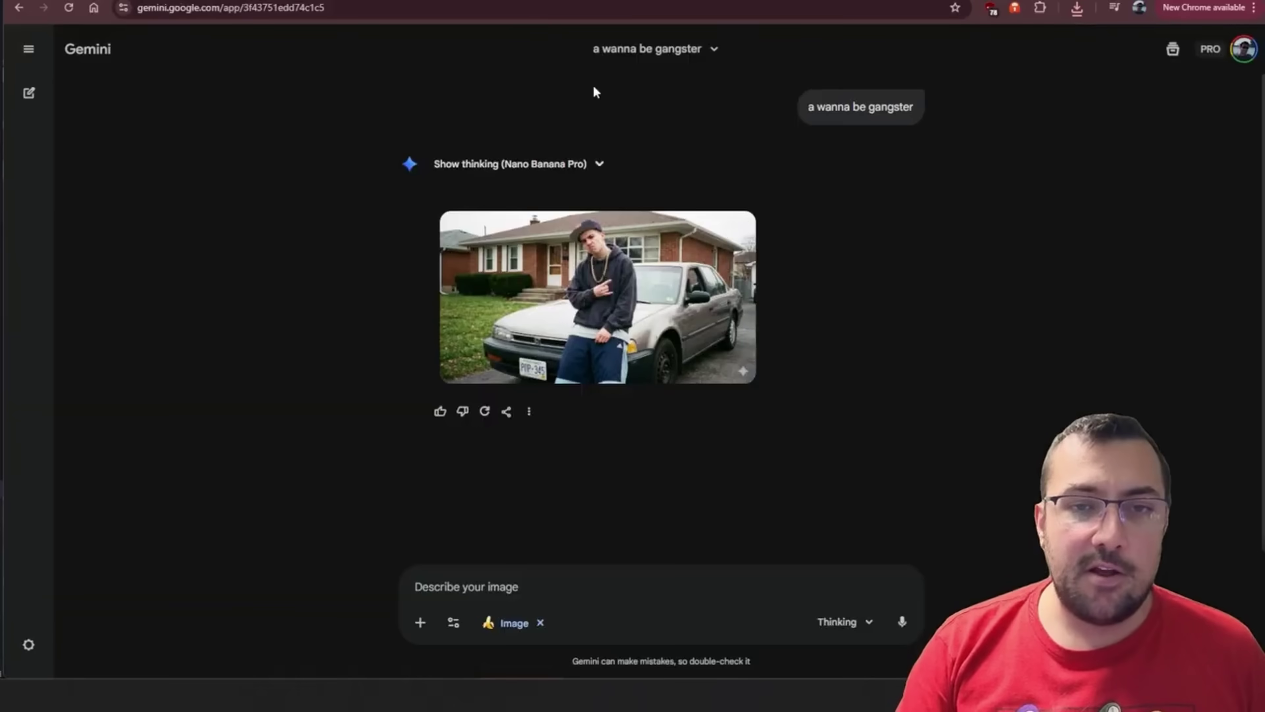
click(643, 295)
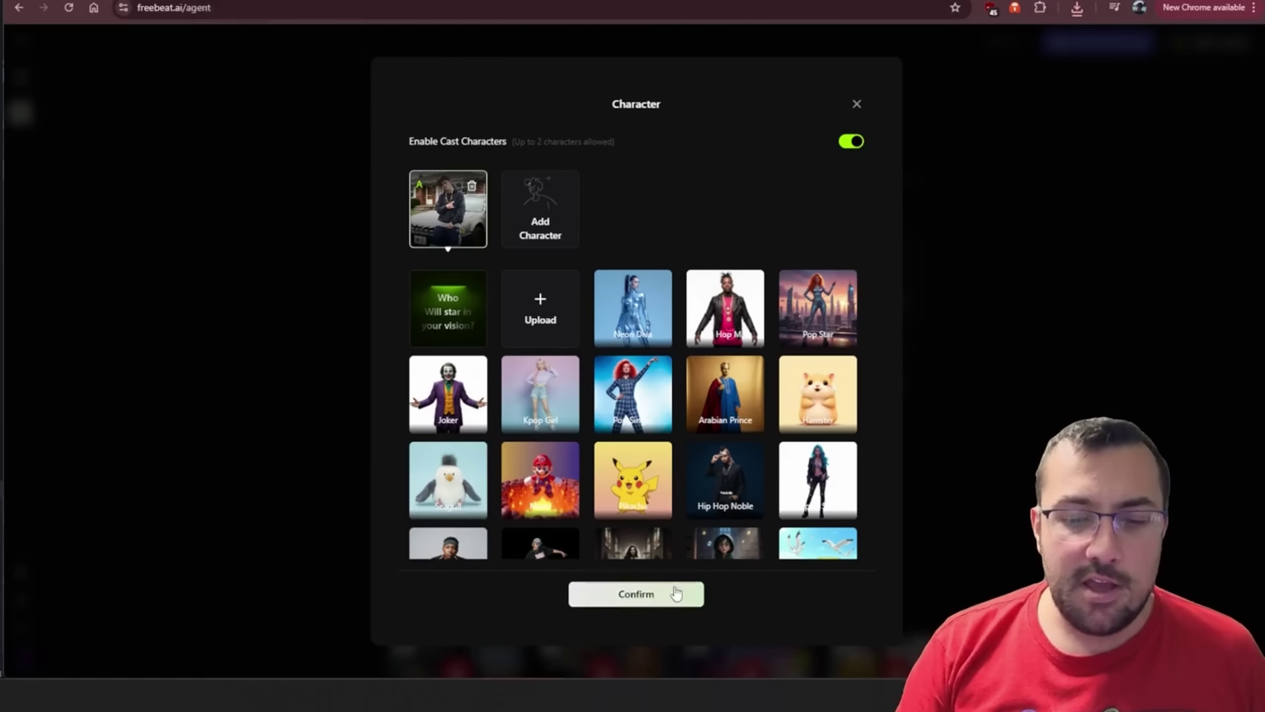
click(673, 593)
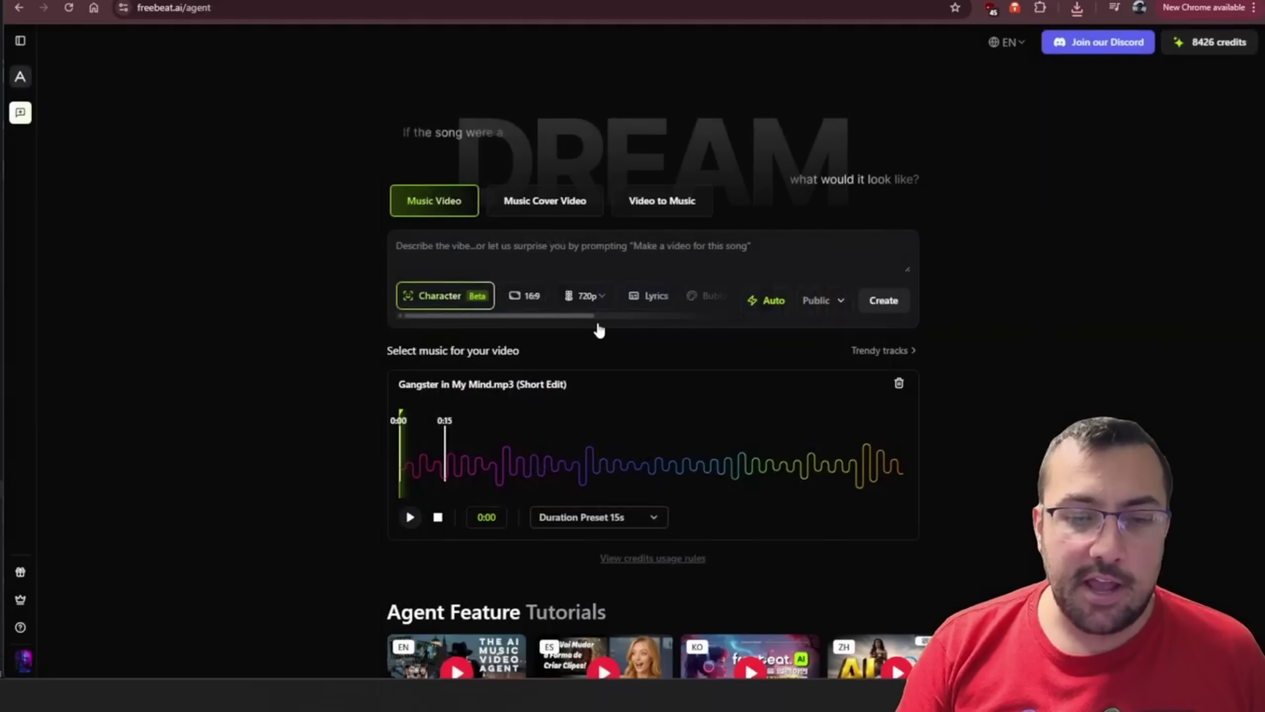
Enter the prompt "A funny song about a wanna be gangster" and choose the Bubble - Gum Punk video style
click(524, 253)
text(A funny song about a wanna be gangster)
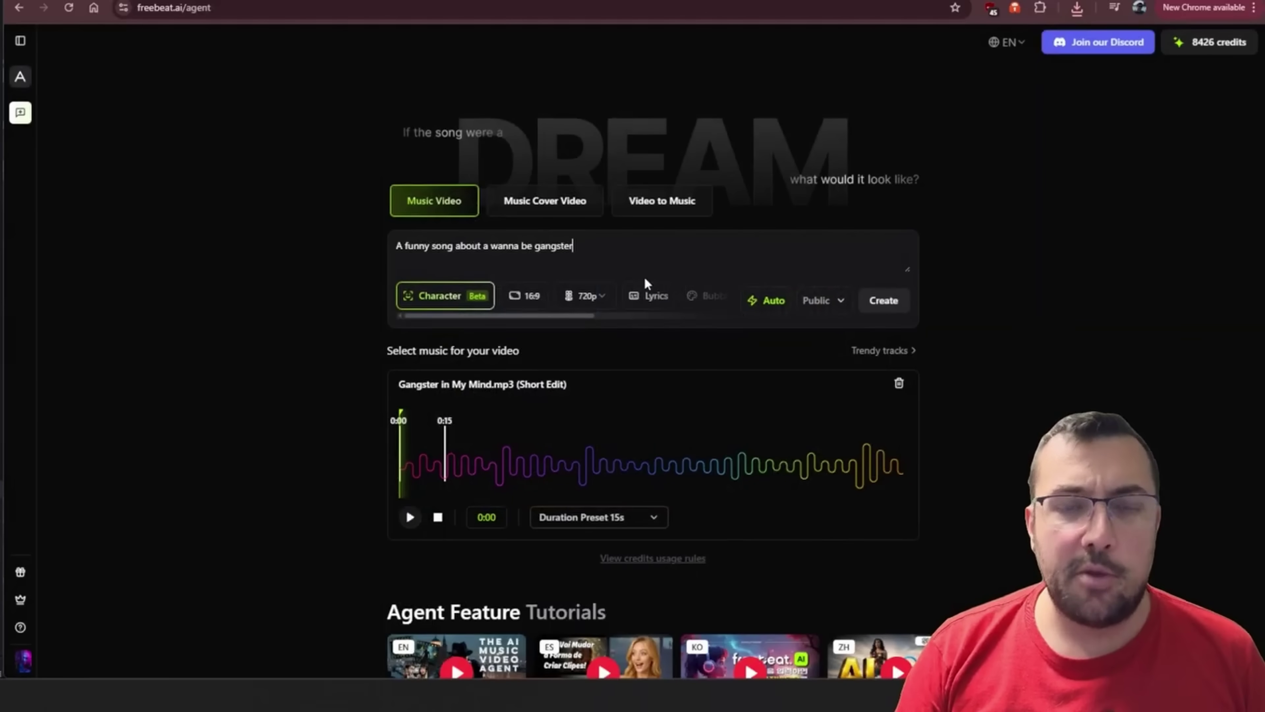
click(597, 315)
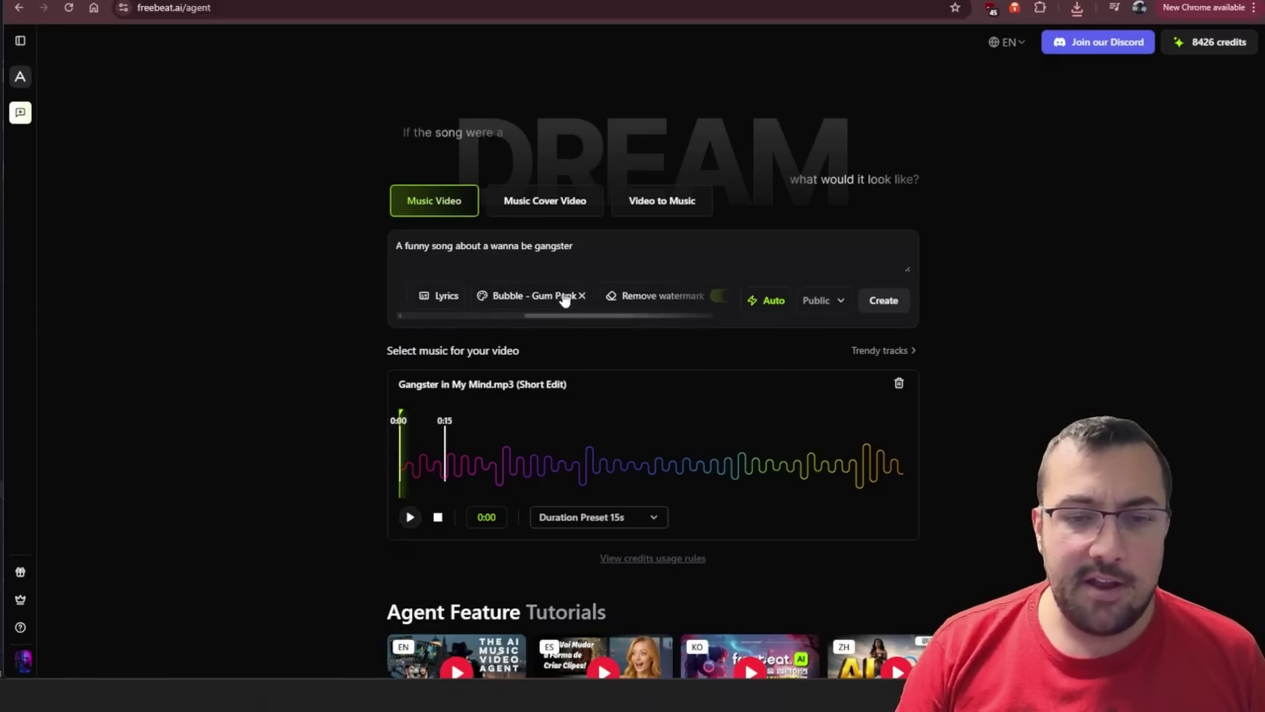
click(582, 299)
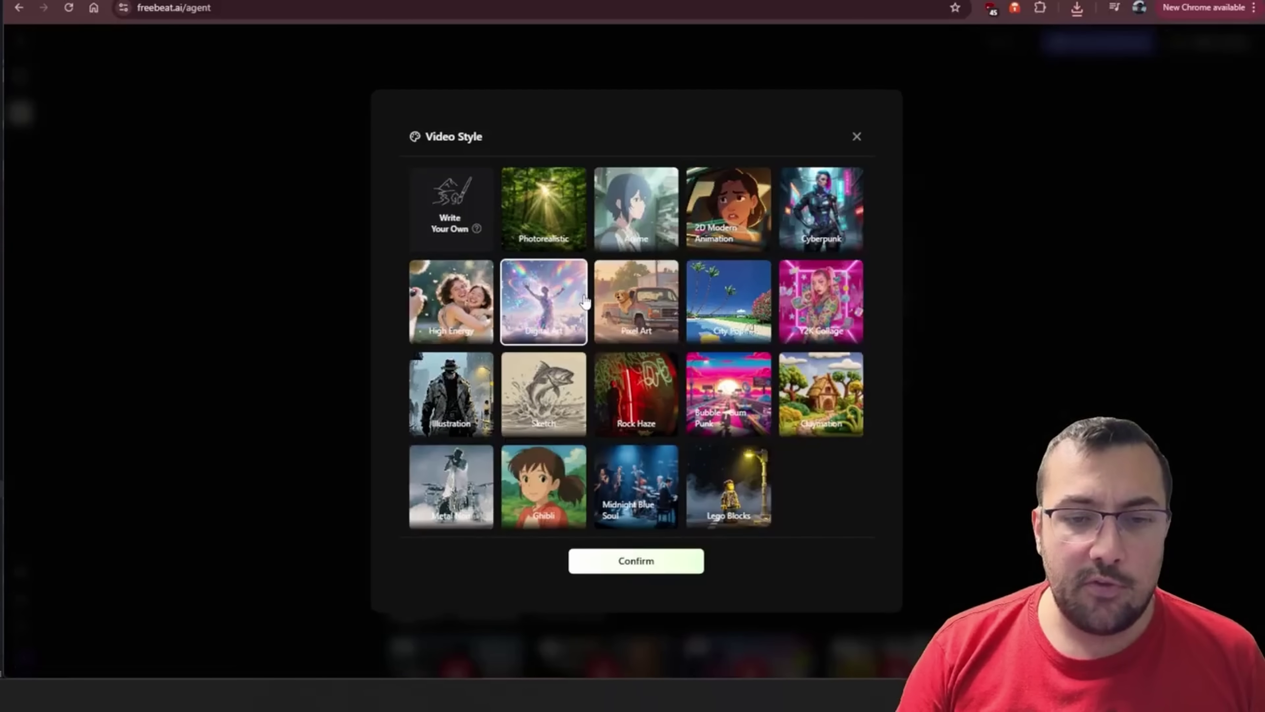
click(567, 211)
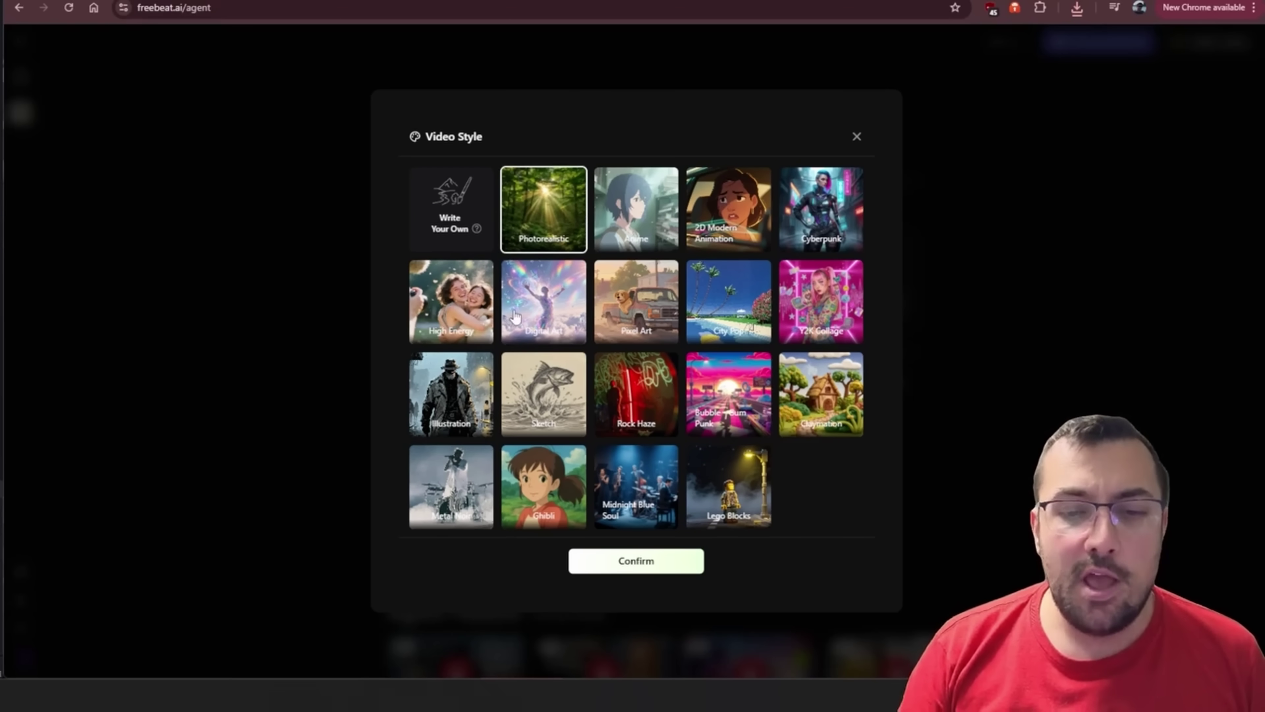
click(462, 412)
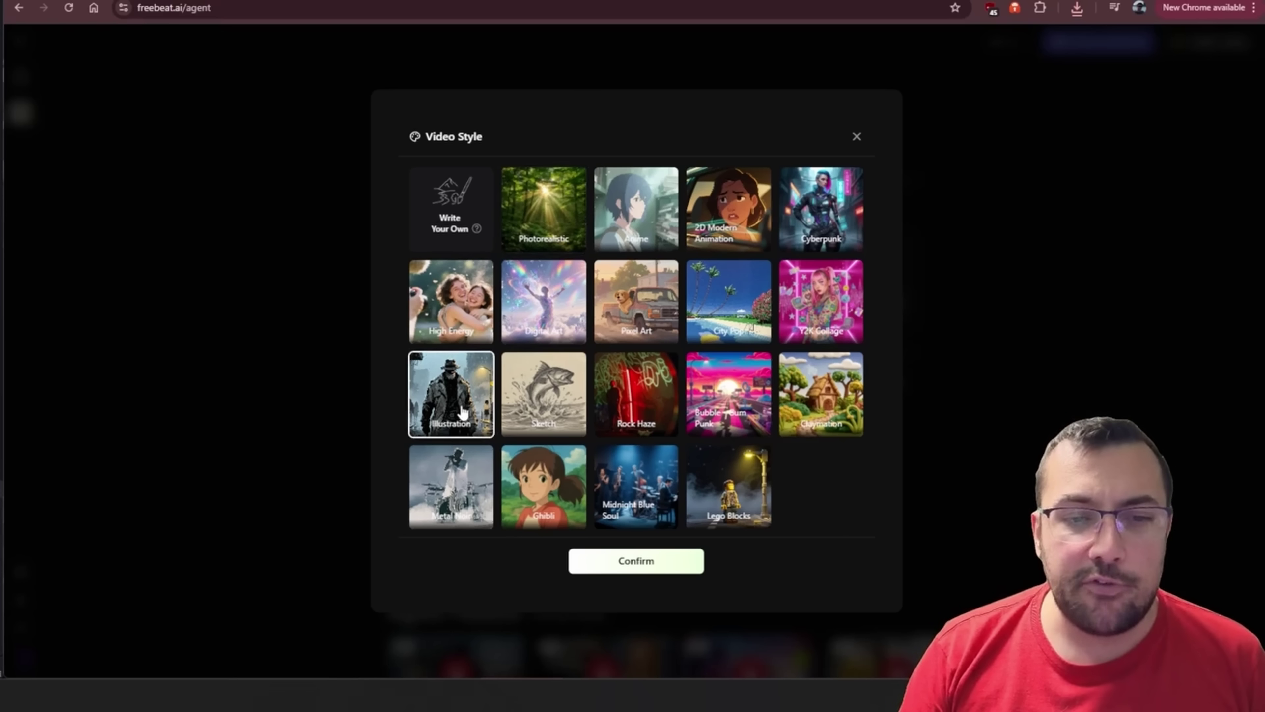
click(641, 405)
click(737, 419)
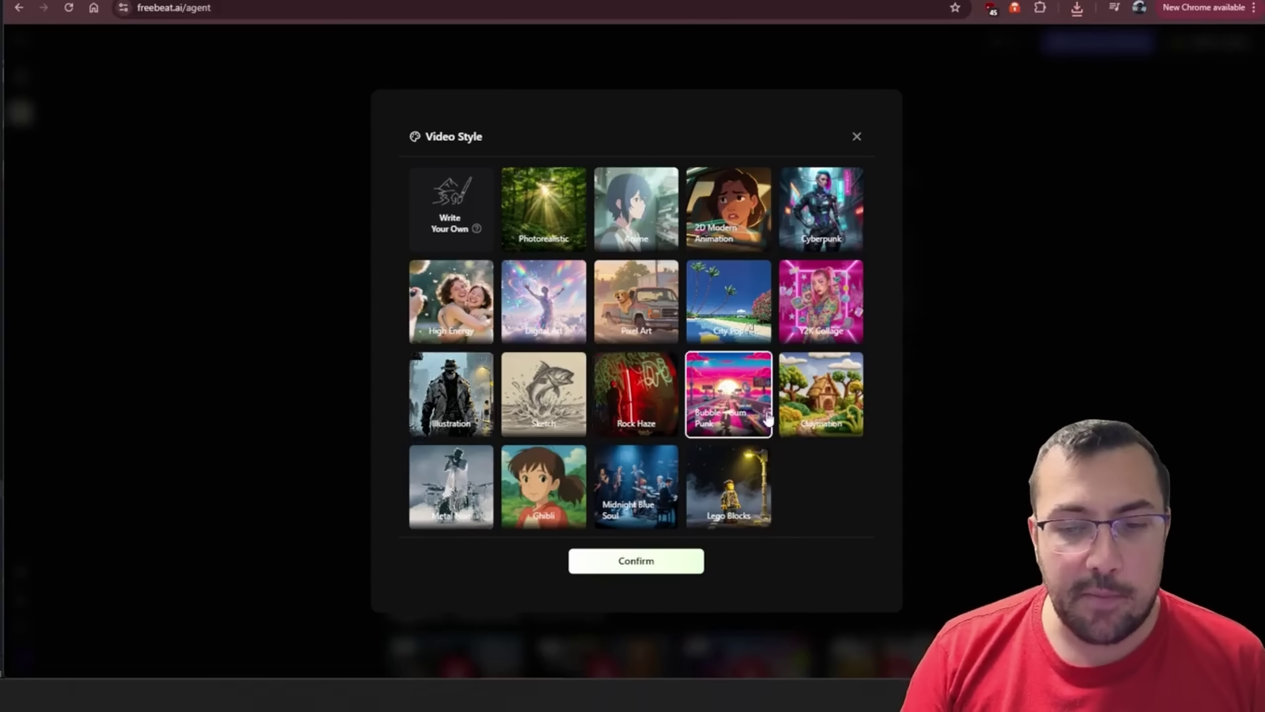
click(681, 562)
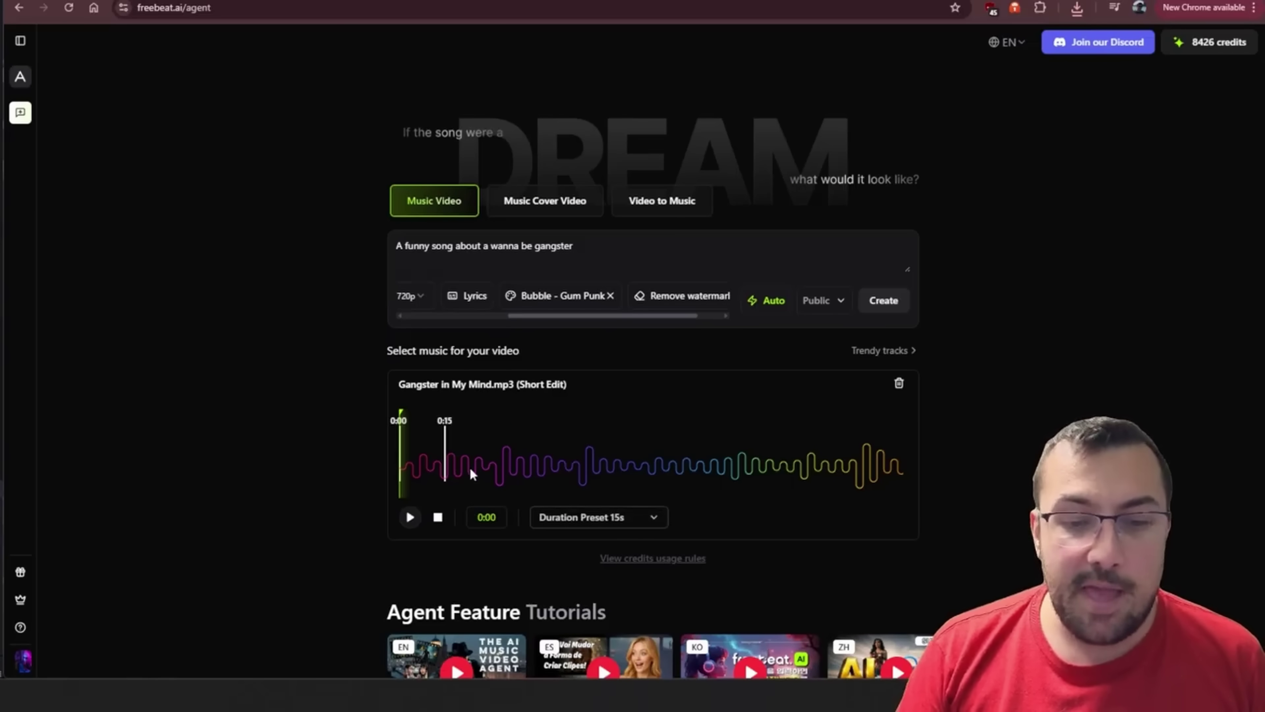
Trim the song selection to end at 0:39 and start past the intro, and start generating the video
drag(442, 447, 517, 447)
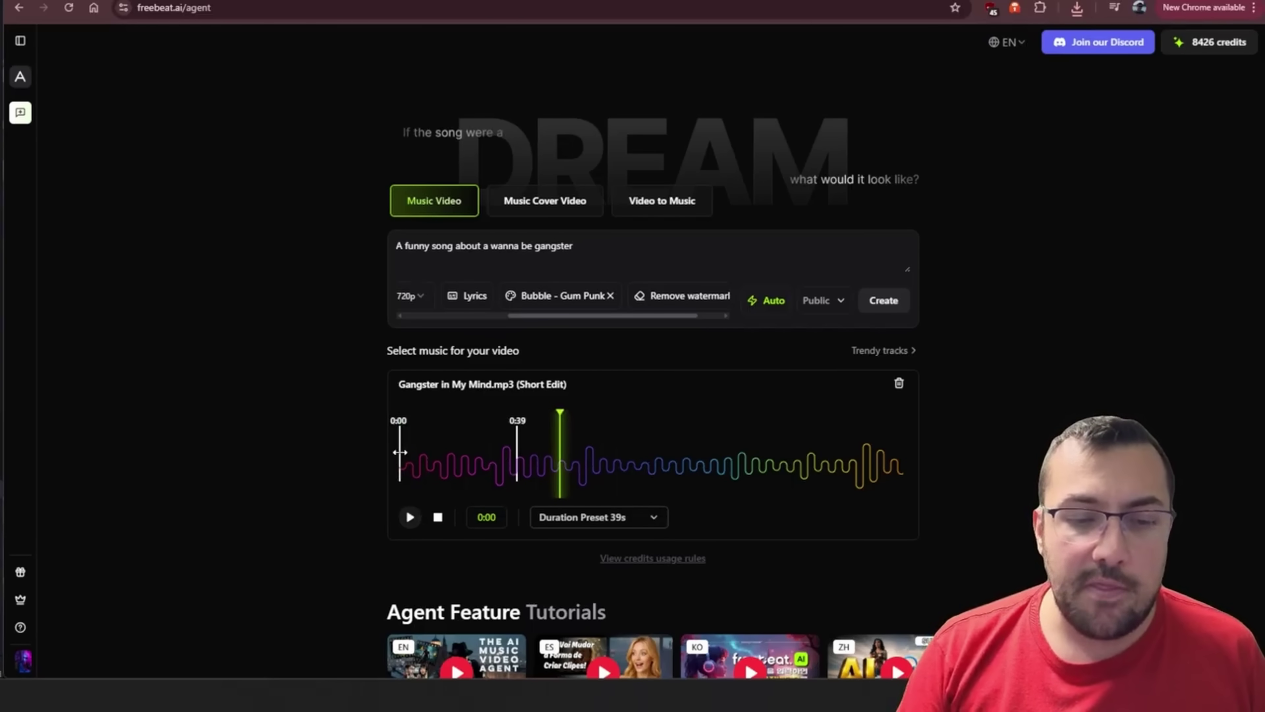
drag(400, 452, 464, 453)
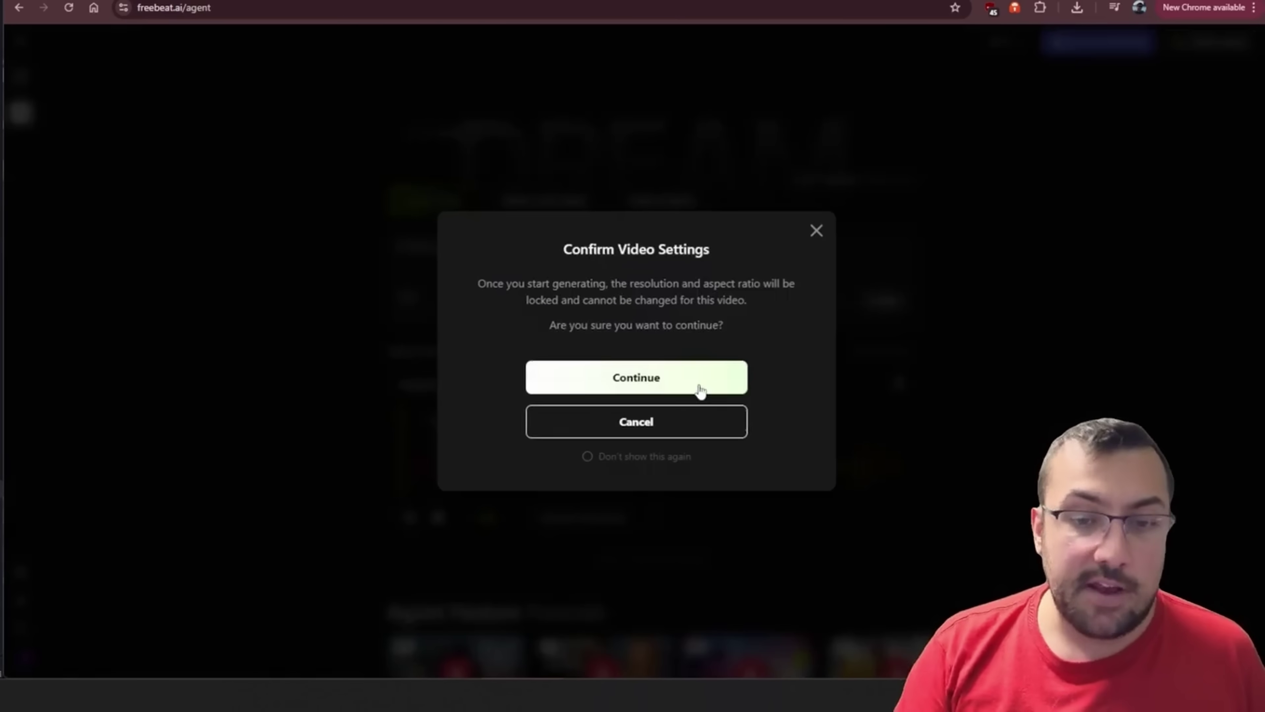
click(699, 390)
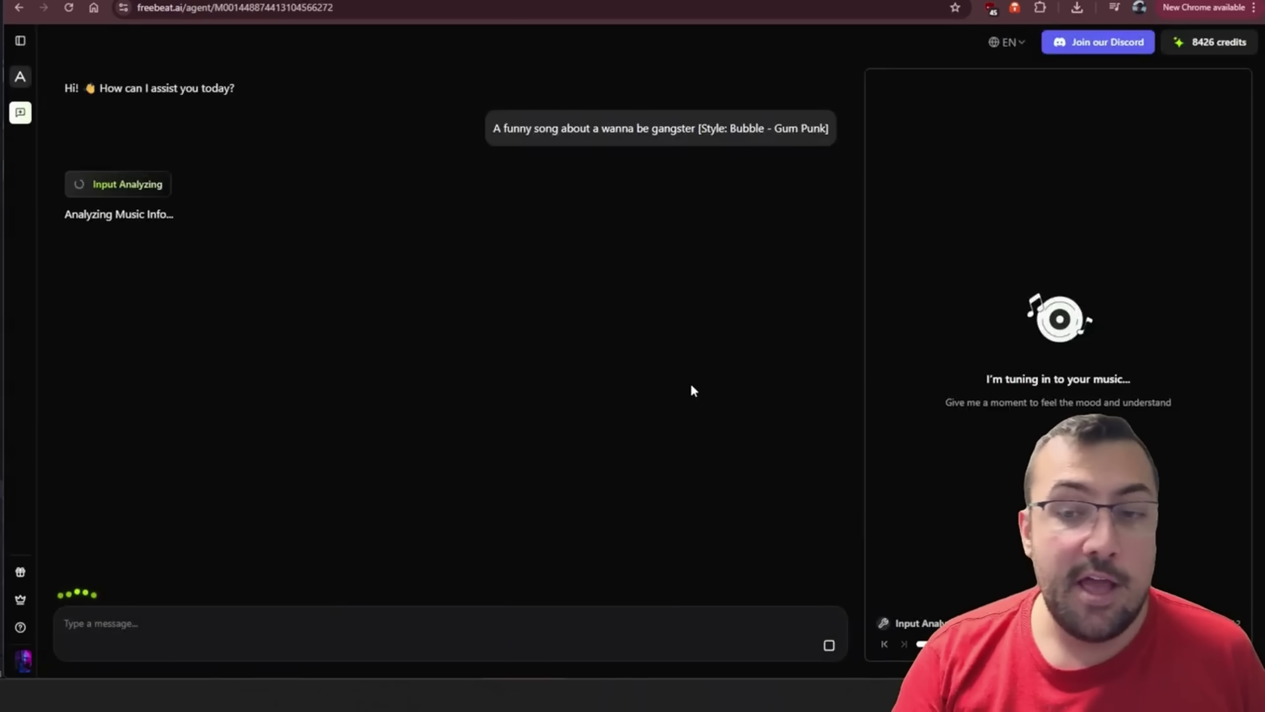